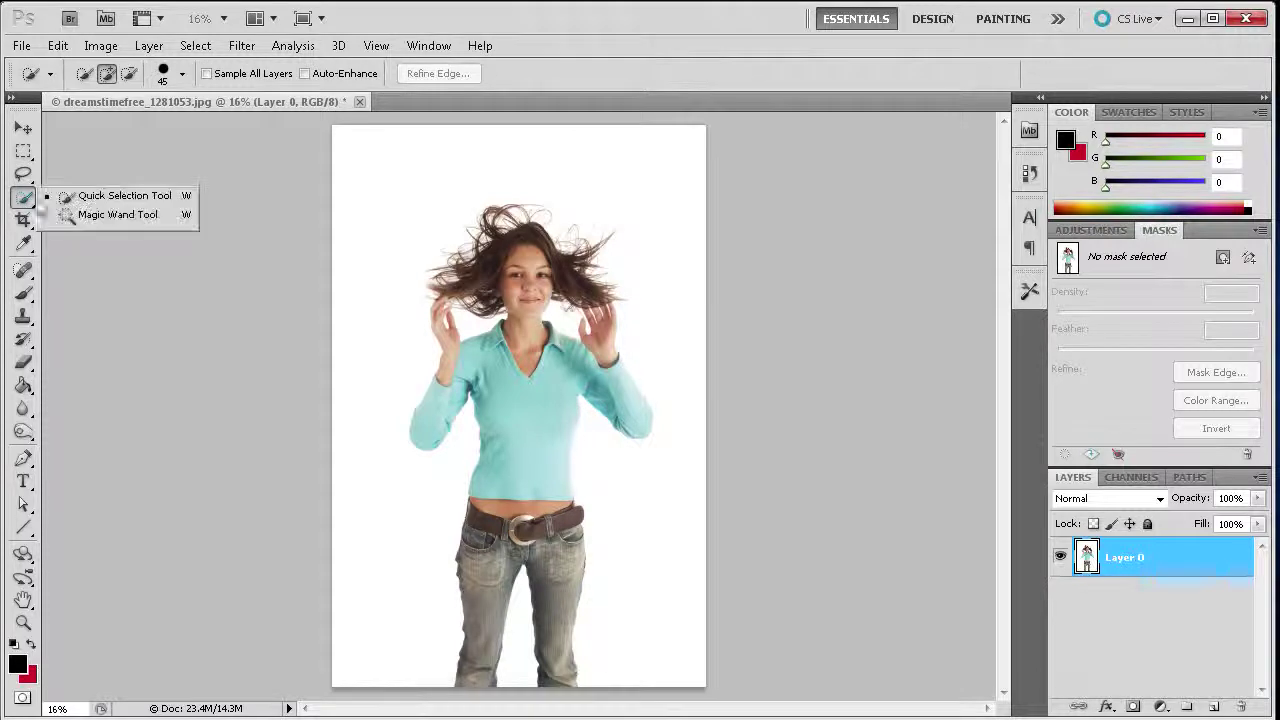
Select the woman, including her hair, arms and jeans, with the Quick Selection tool
click(104, 198)
mouse_move(519, 297)
mouse_down()
mouse_move(525, 400)
mouse_move(482, 540)
mouse_move(490, 668)
mouse_move(568, 615)
mouse_move(553, 528)
mouse_move(449, 357)
mouse_up()
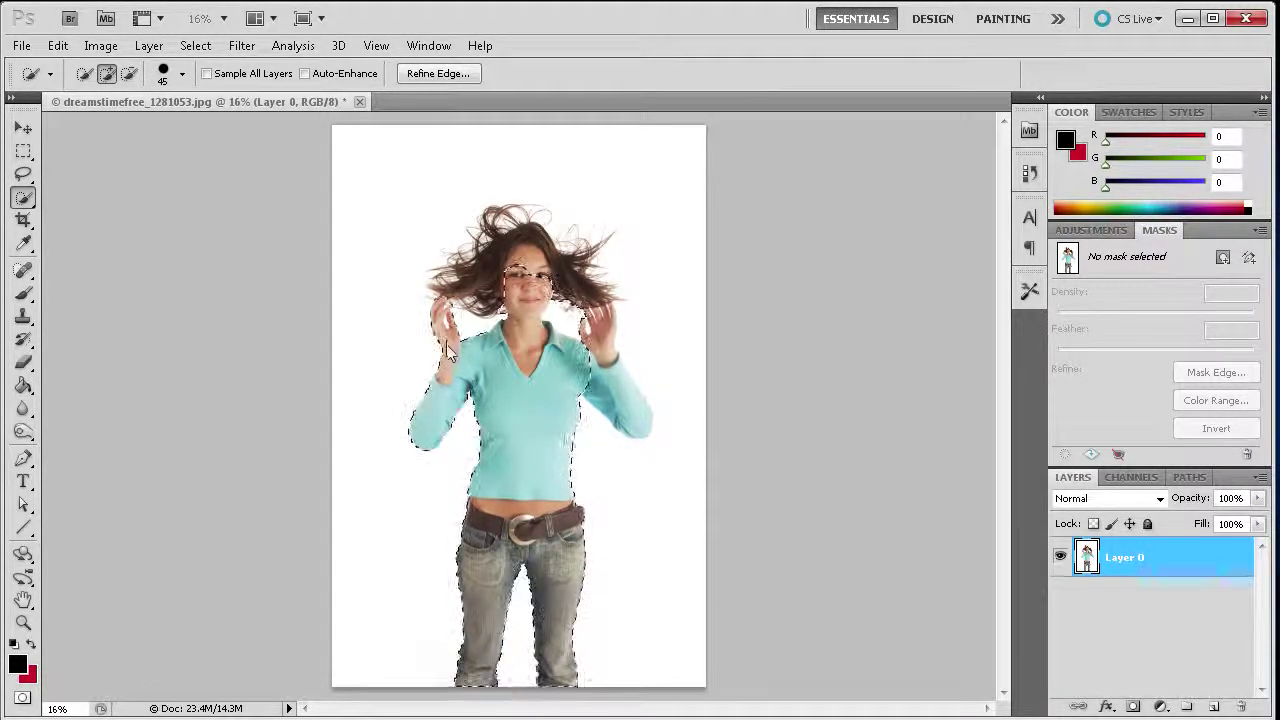
mouse_move(585, 340)
mouse_down()
mouse_move(631, 402)
mouse_move(604, 334)
mouse_move(516, 258)
mouse_move(494, 276)
mouse_move(573, 289)
mouse_move(529, 275)
mouse_up()
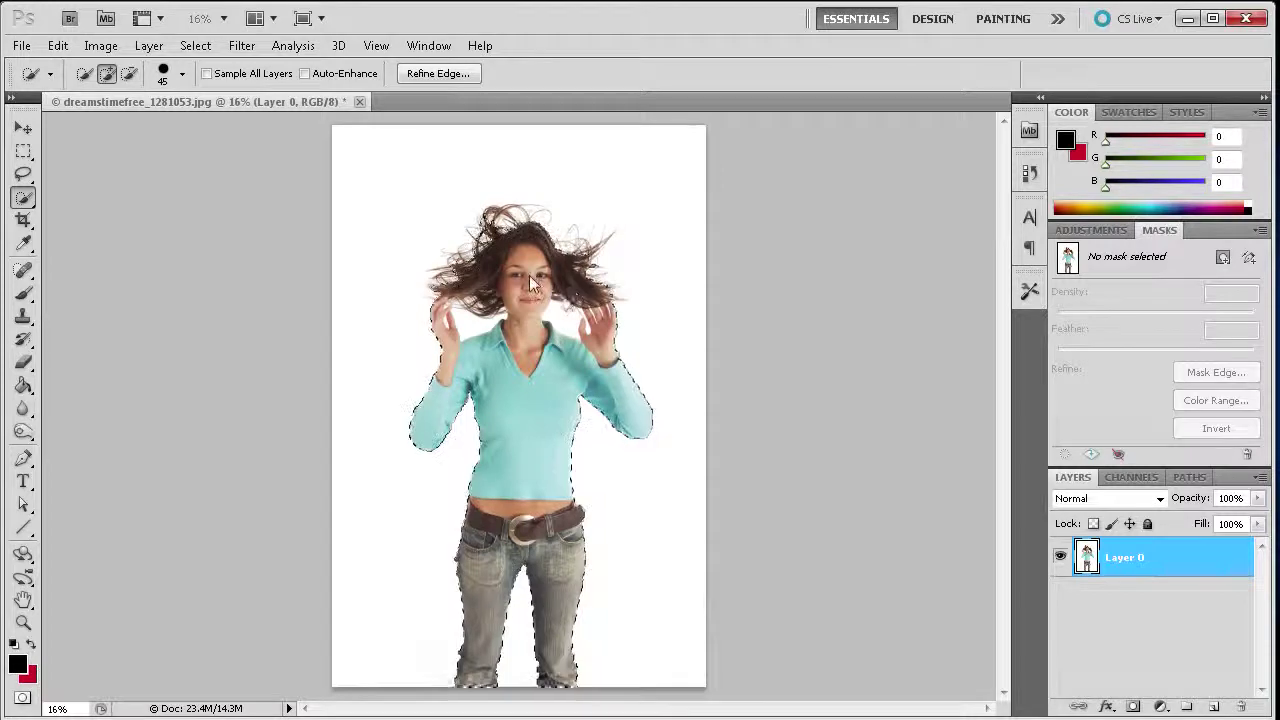
Subtract the white background gaps between her hair, raised hands and shoulders from the selection
scroll(527, 275, up, 5)
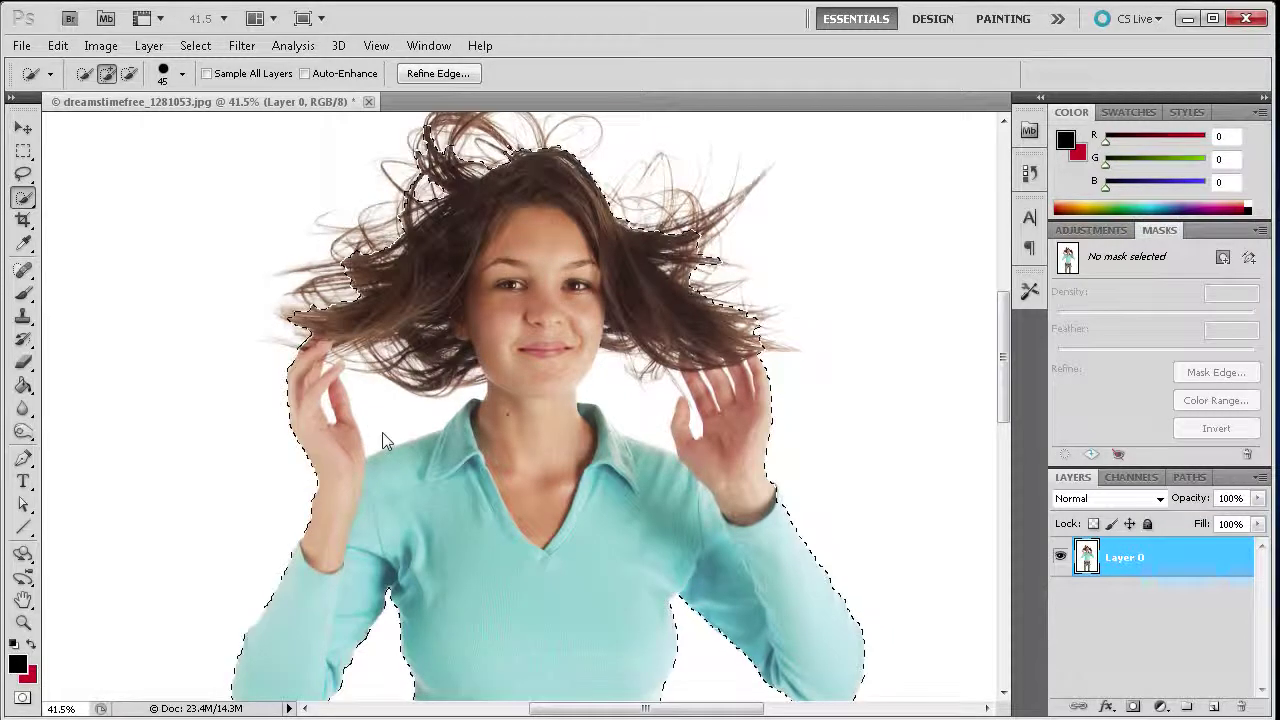
key(alt)
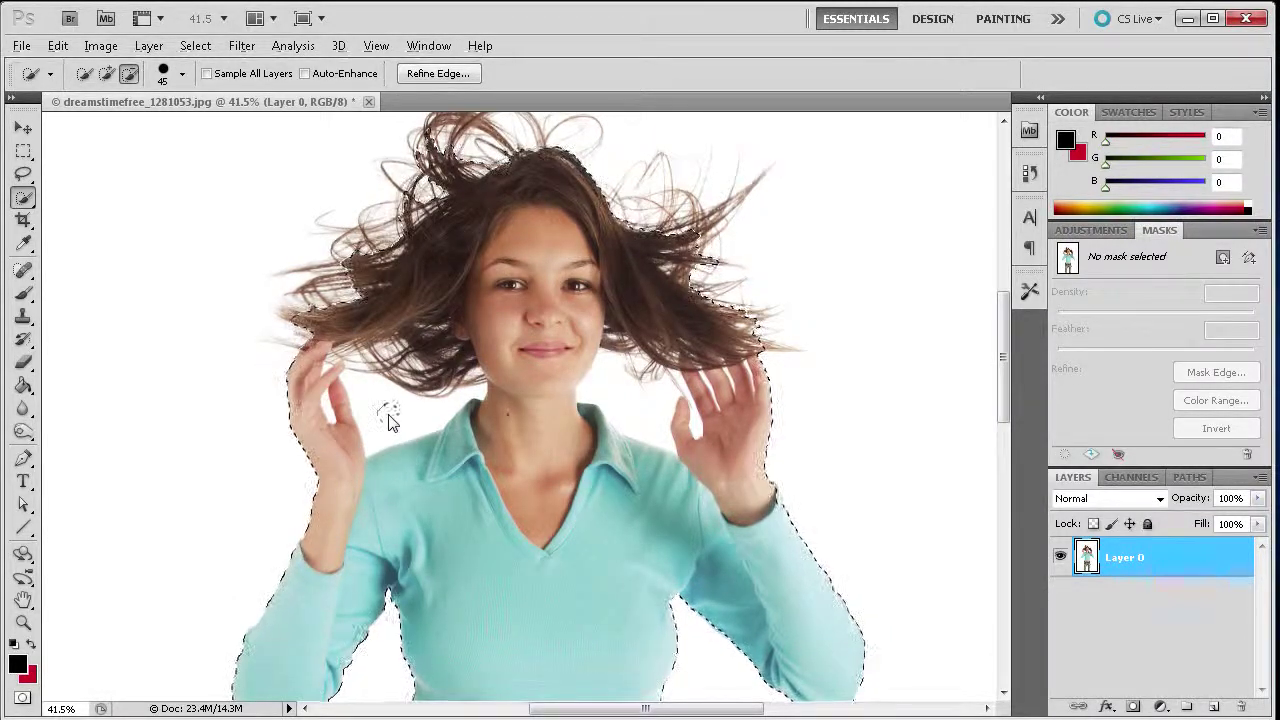
drag(350, 385, 643, 418)
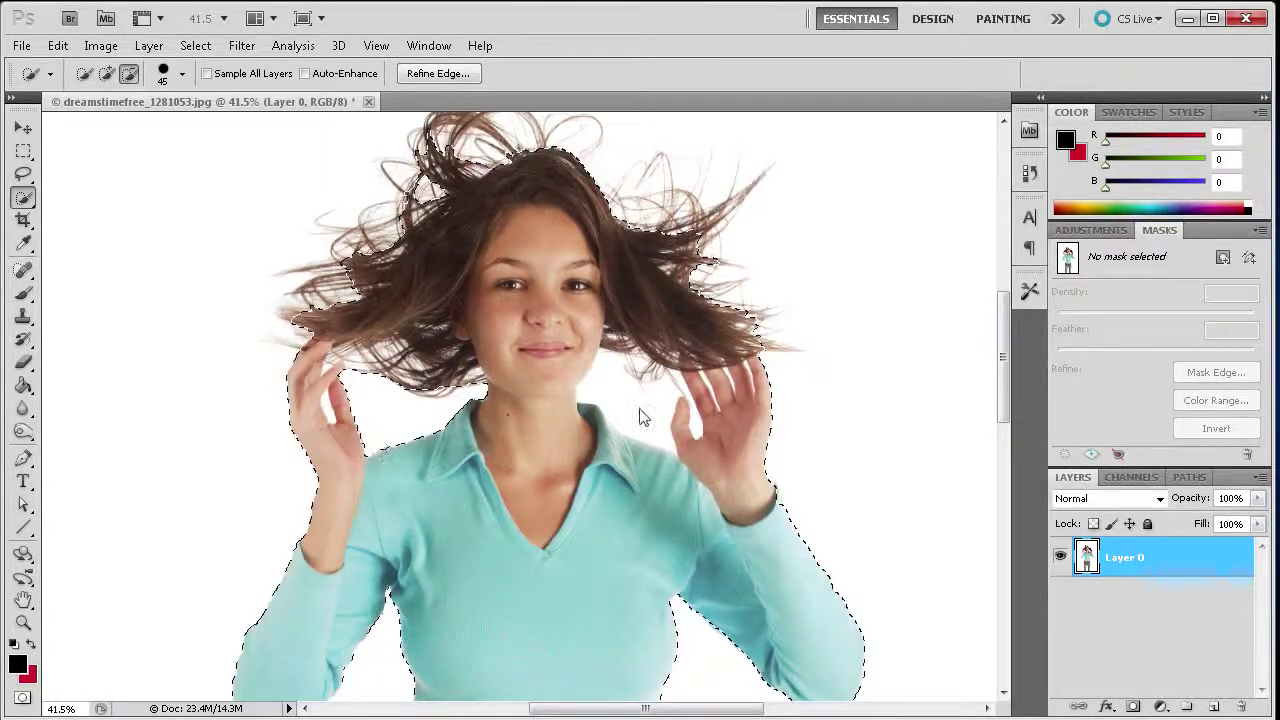
scroll(541, 383, down, 2)
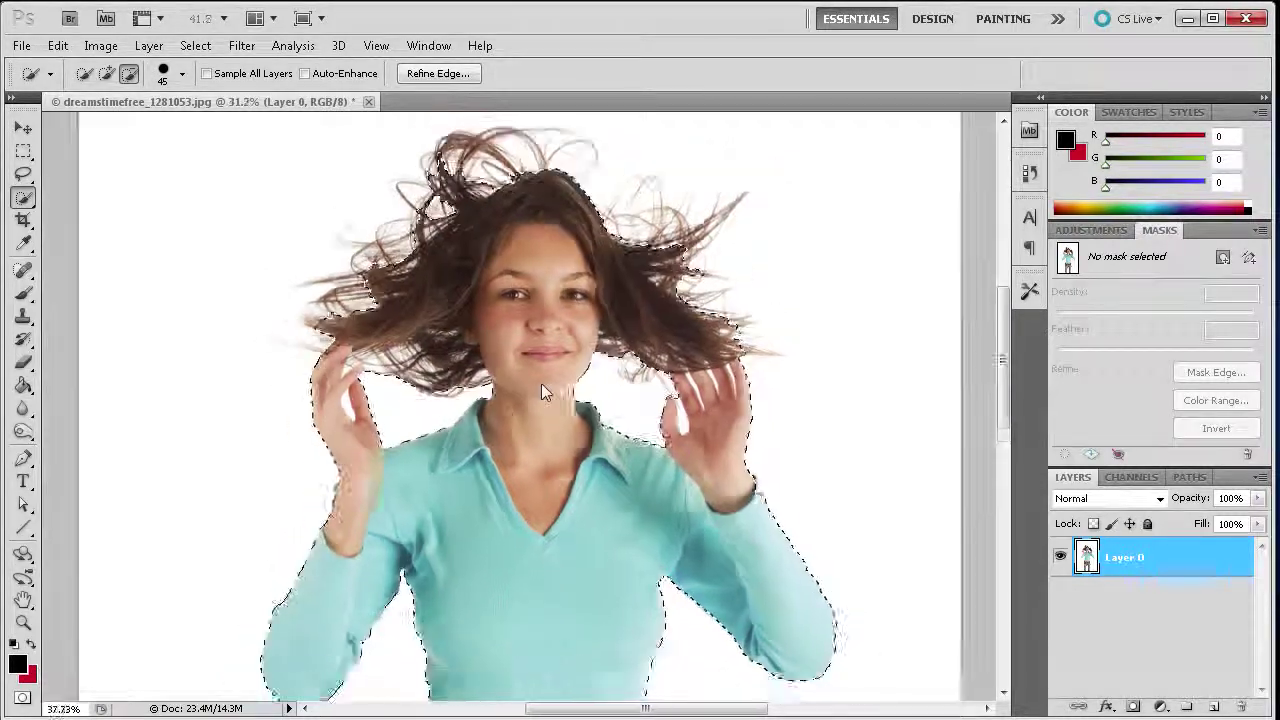
scroll(541, 383, down, 4)
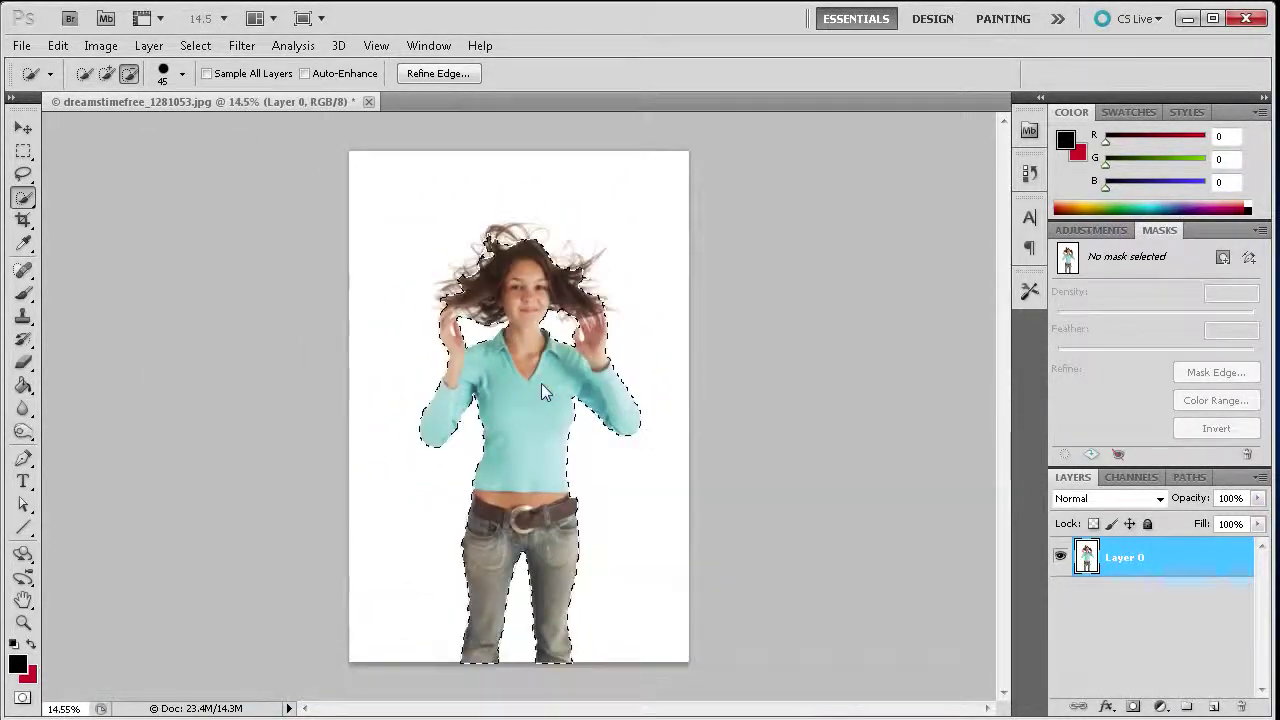
scroll(541, 383, up, 1)
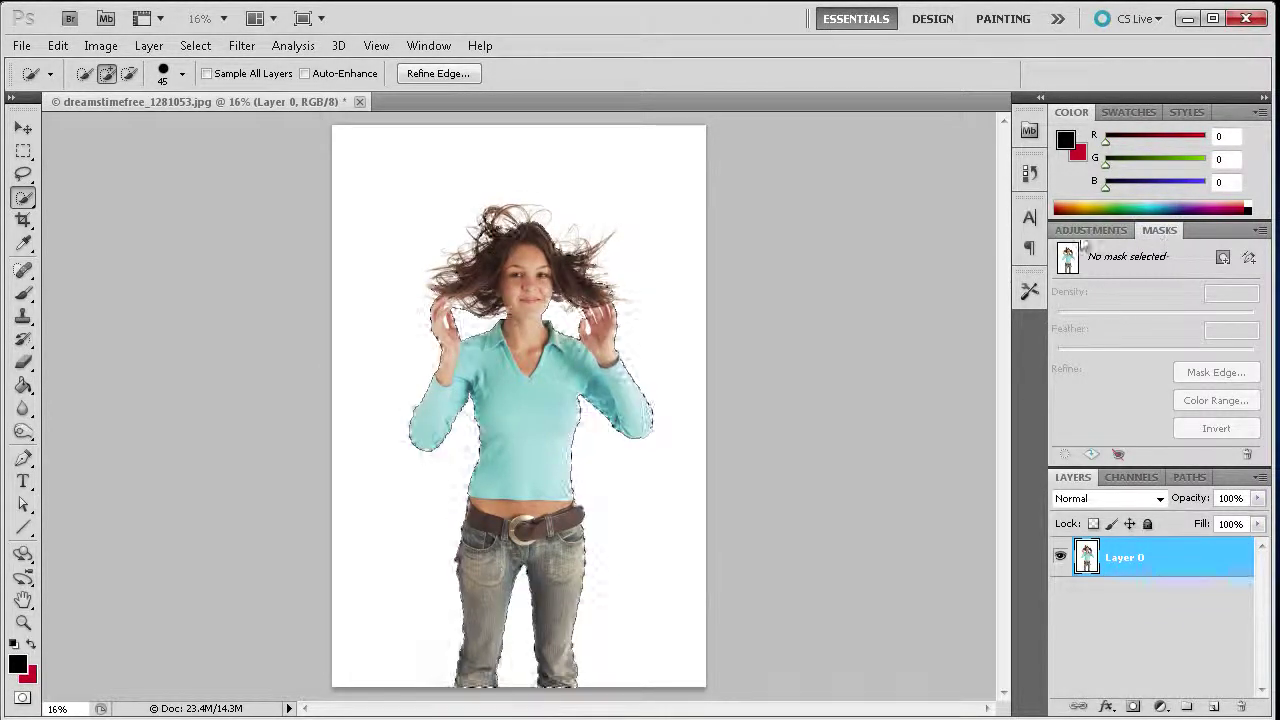
Add a pixel mask to Layer 0 from the selection to hide the white background
click(428, 50)
click(420, 46)
click(425, 46)
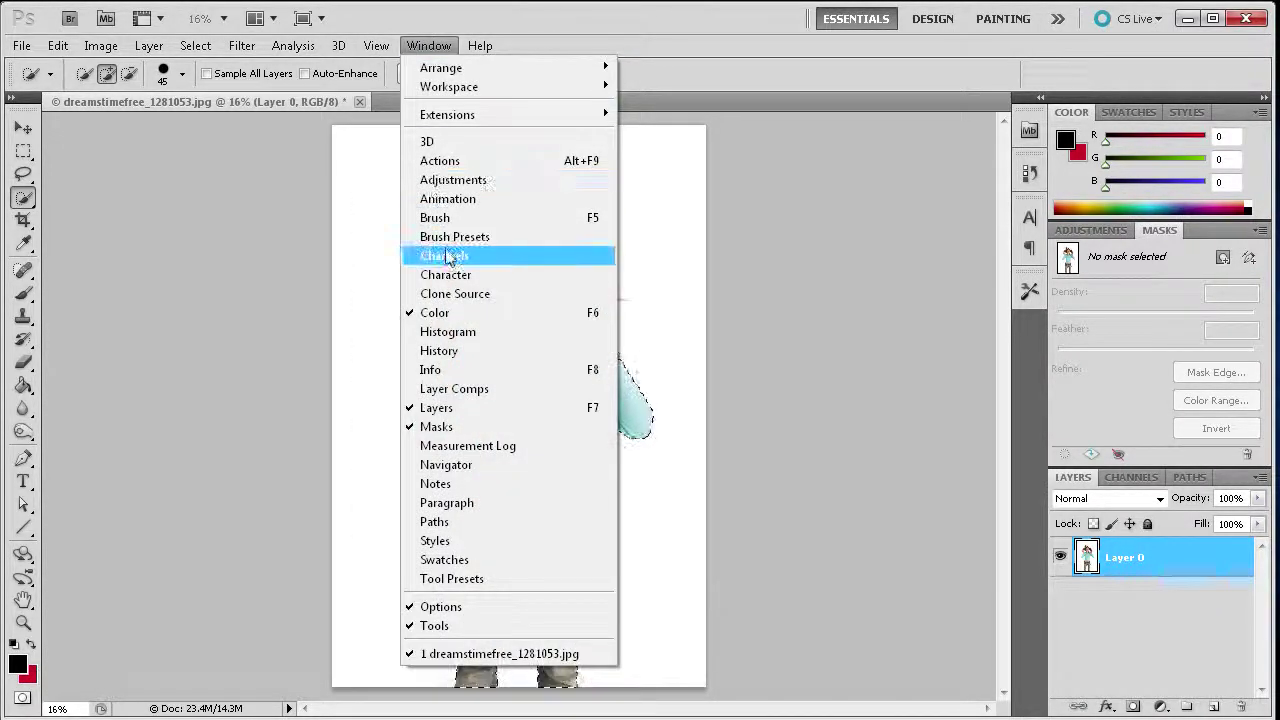
click(670, 22)
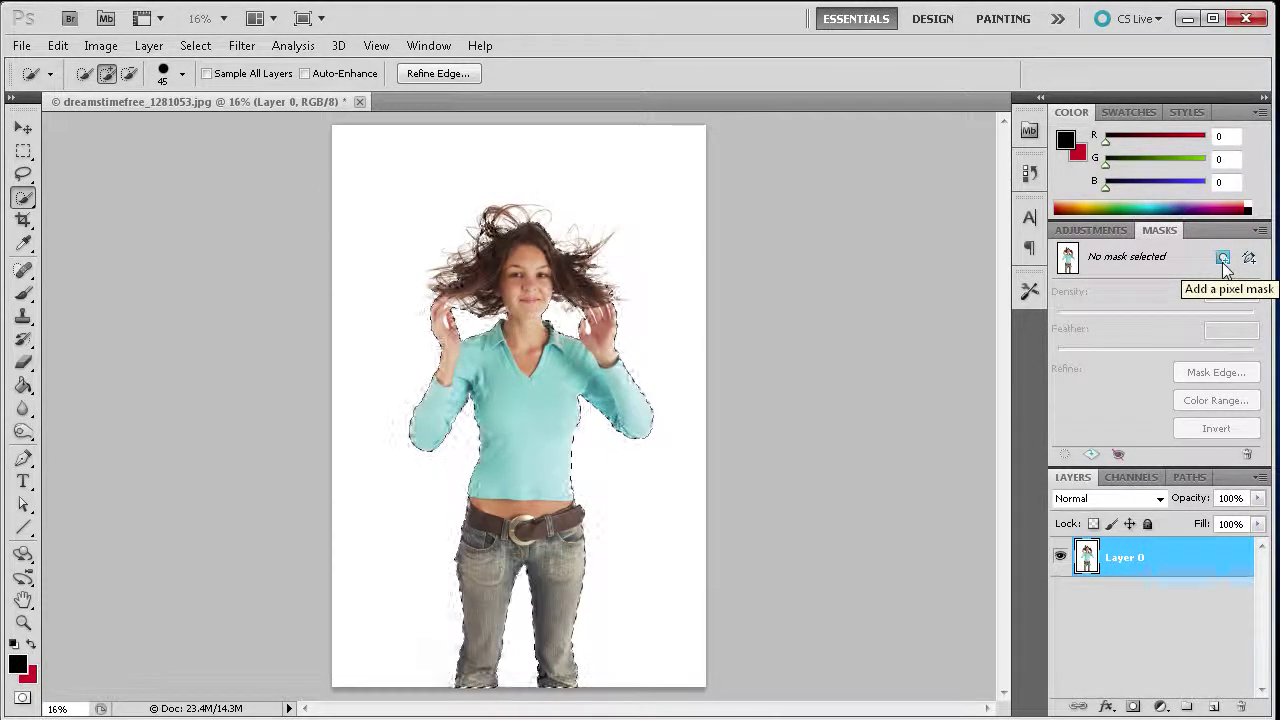
click(1222, 259)
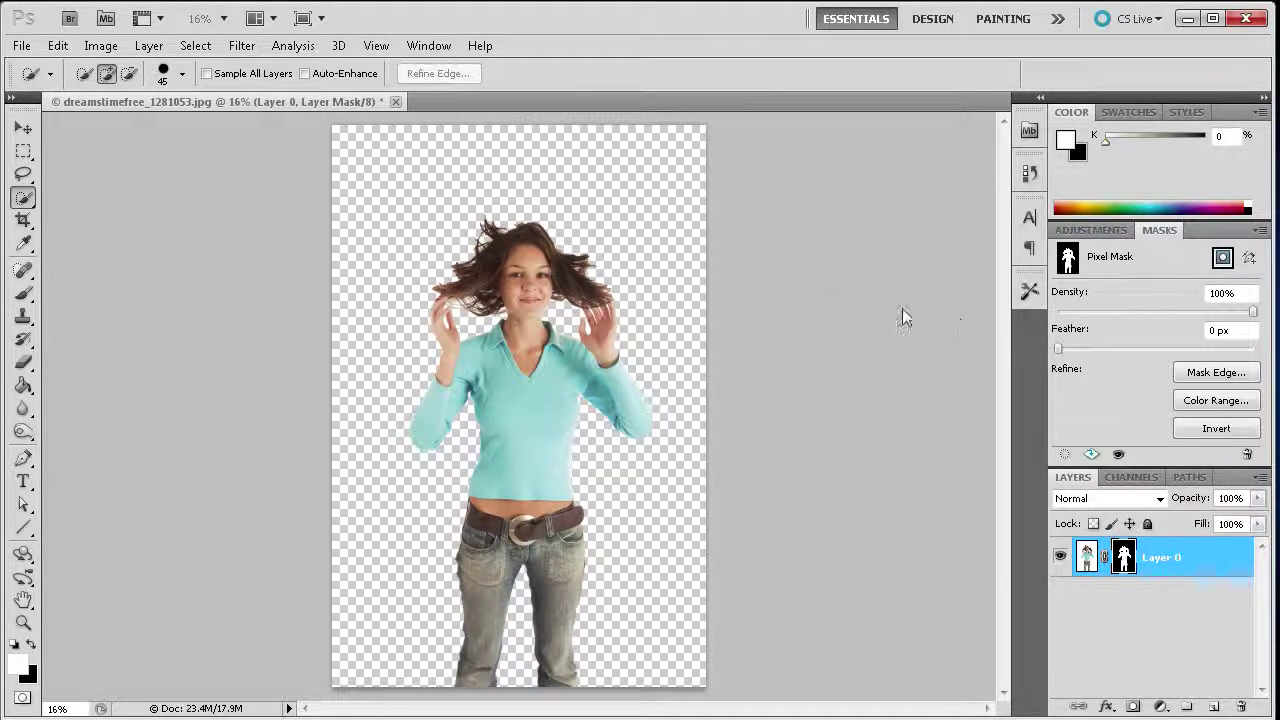
Start refining the mask edge in Black & White view, with a 36.9 px radius and Smart Radius enabled
scroll(528, 292, up, 3)
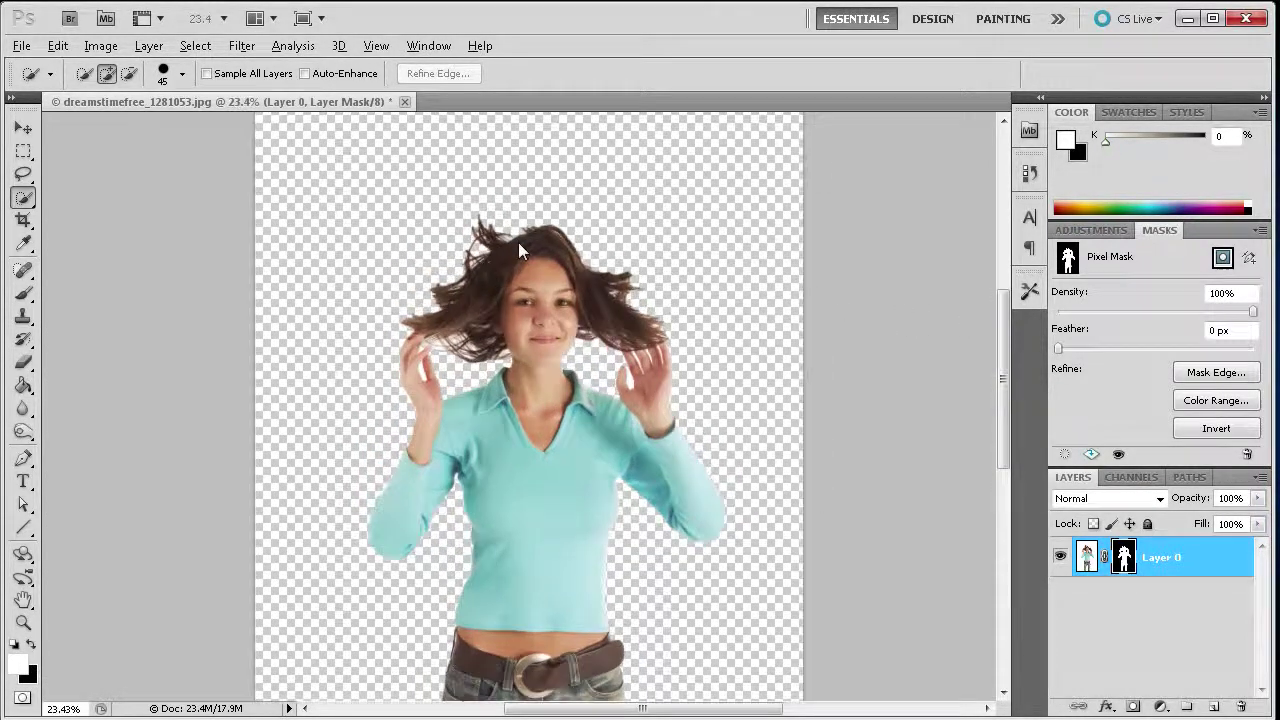
scroll(540, 282, up, 2)
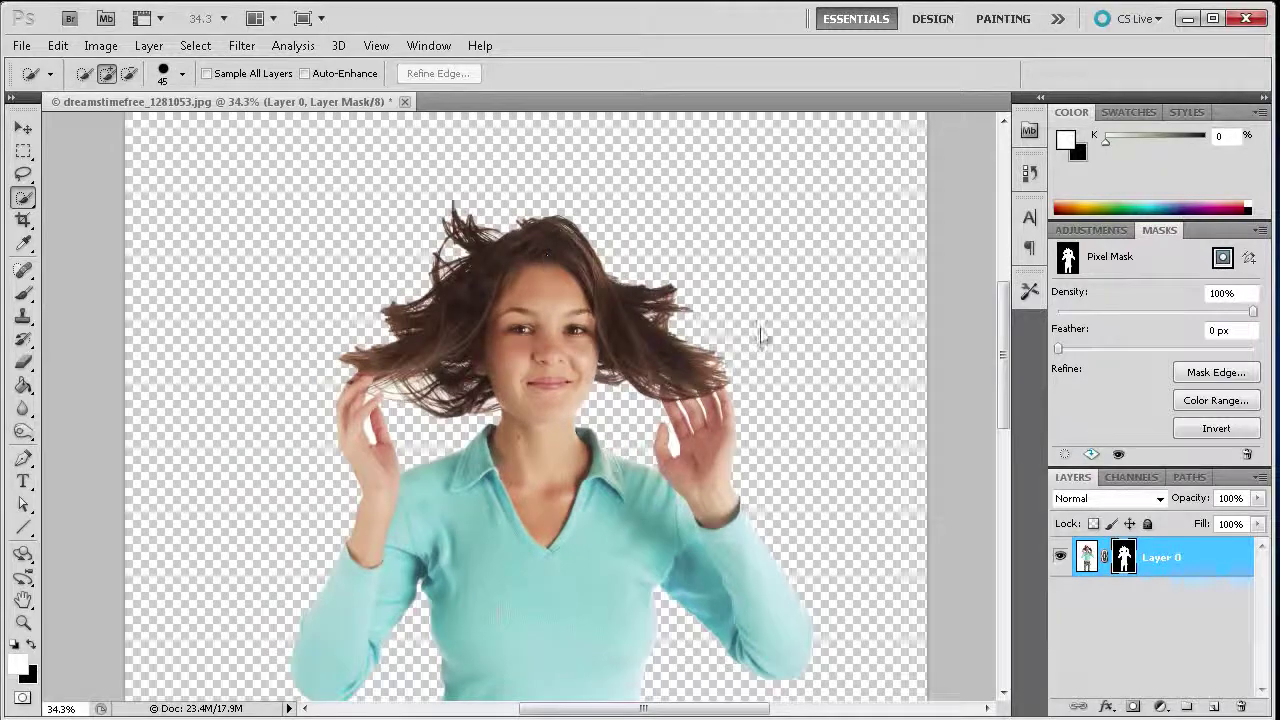
click(1205, 373)
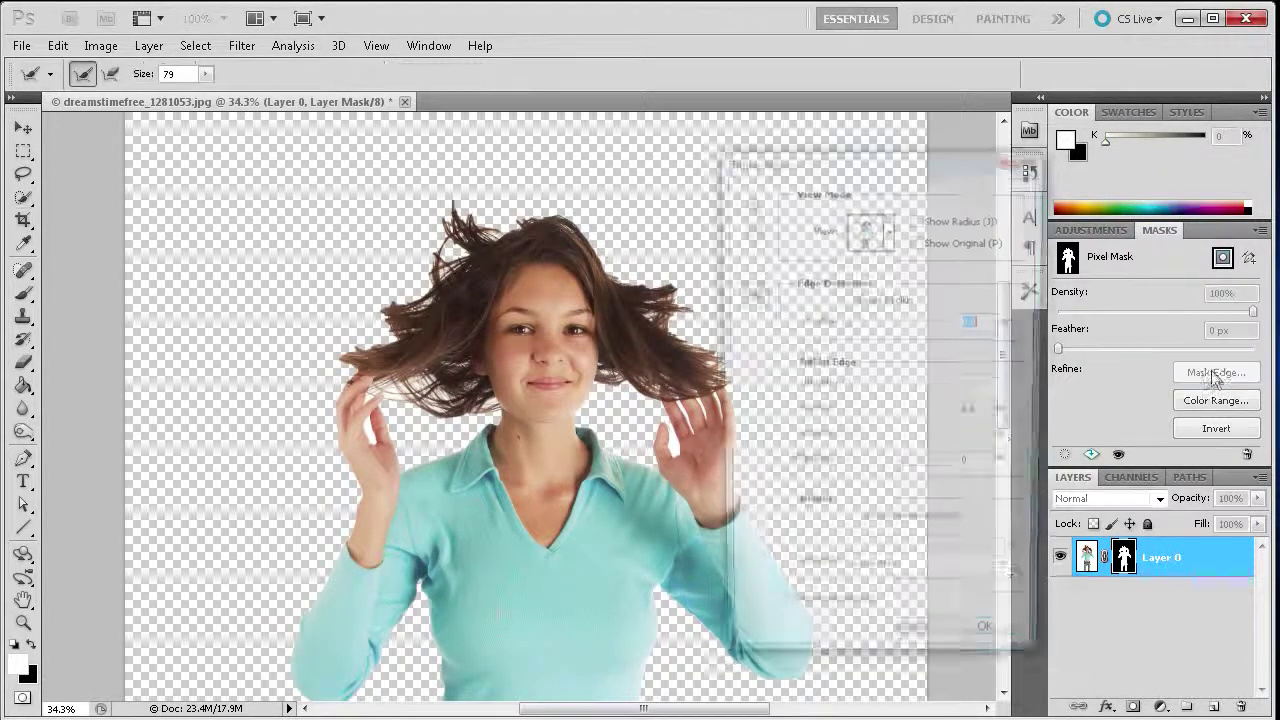
drag(812, 165, 903, 168)
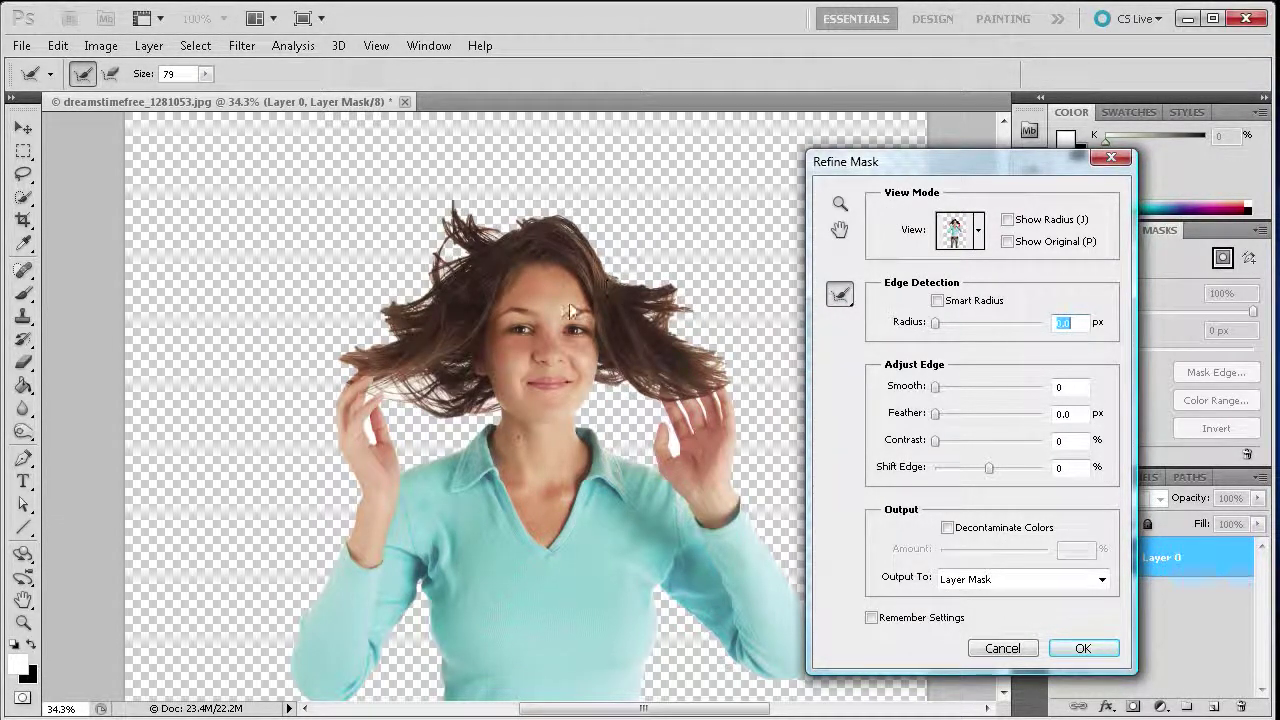
click(980, 232)
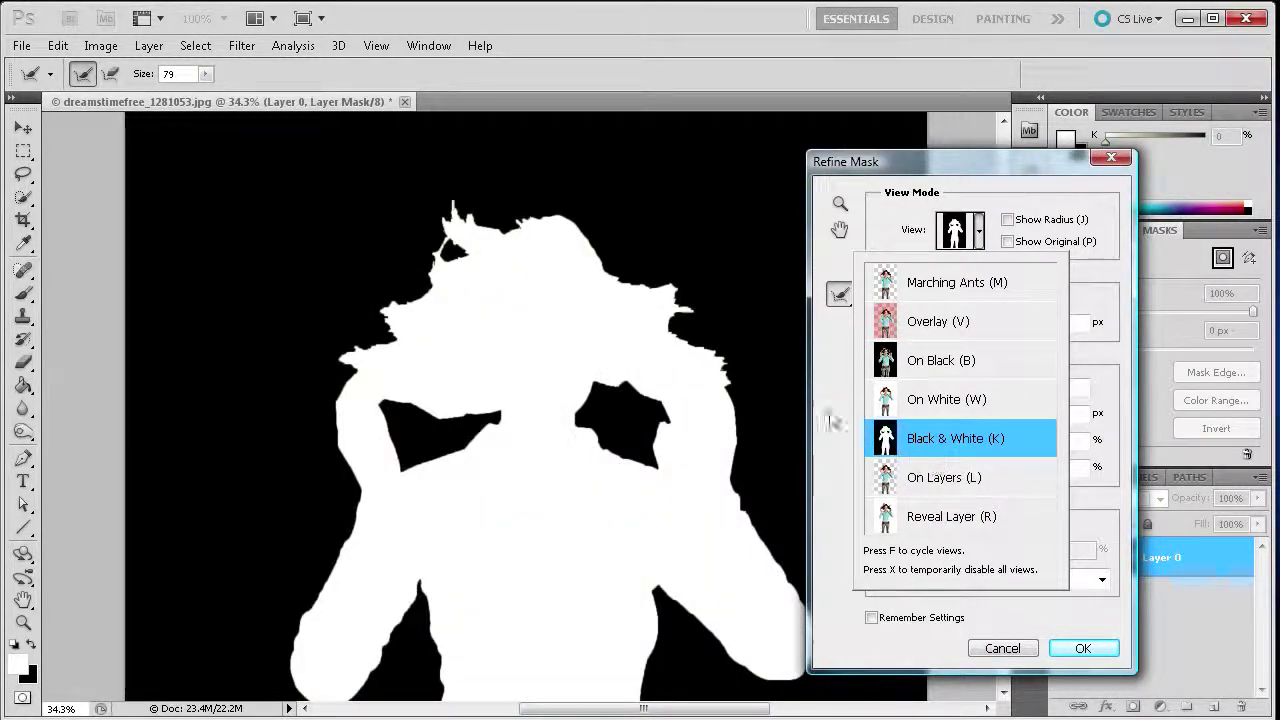
click(833, 415)
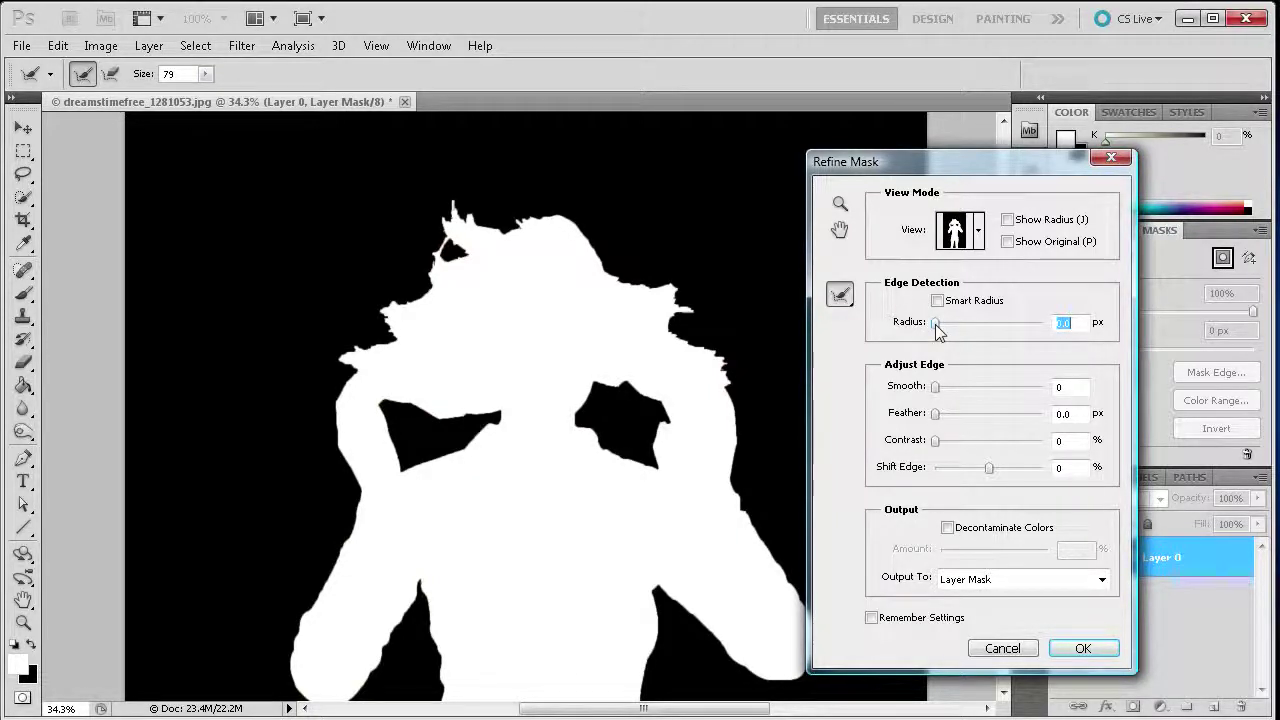
drag(936, 325, 995, 324)
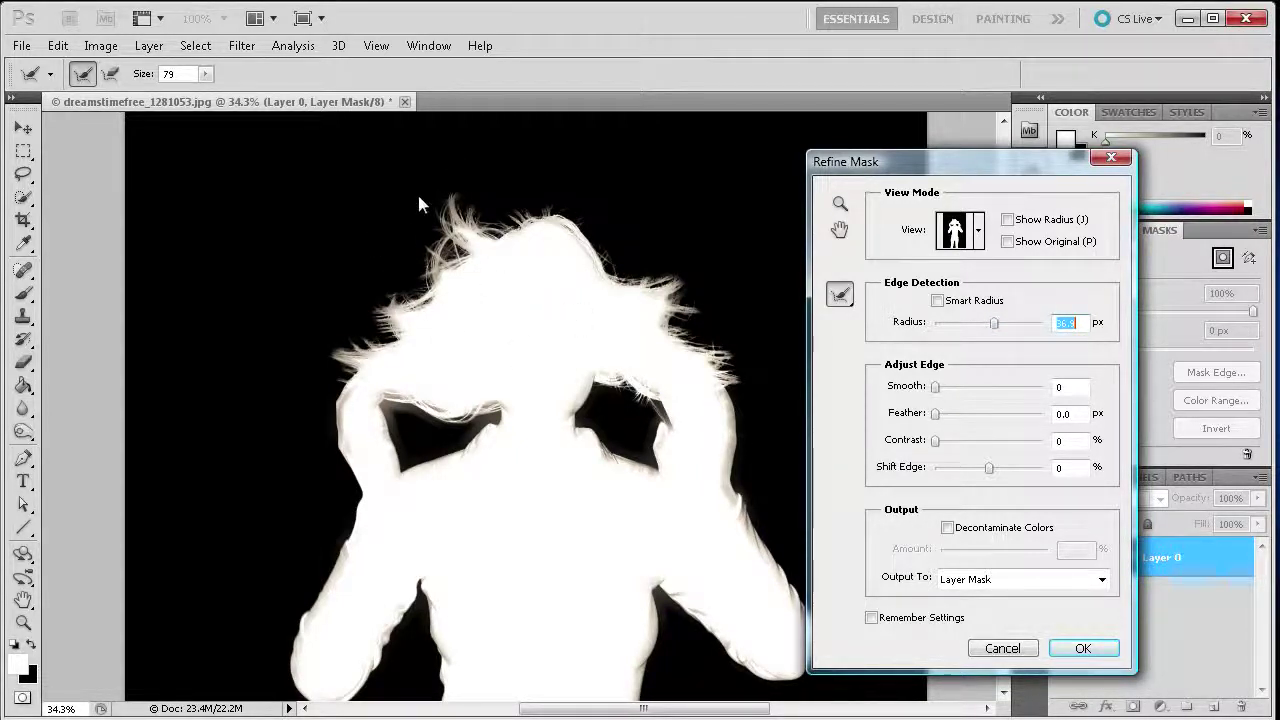
click(937, 301)
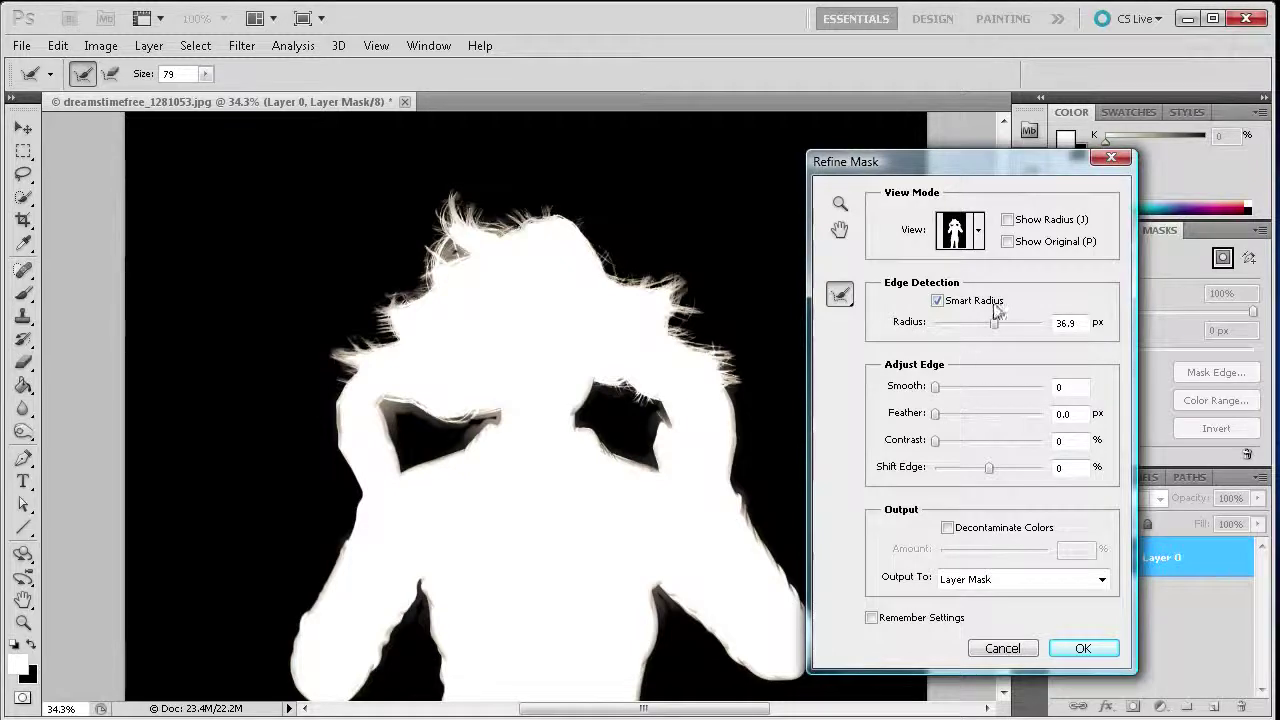
In Reveal Layer view, paint over the loose hair on both sides of the head with the Refine Radius tool
click(979, 236)
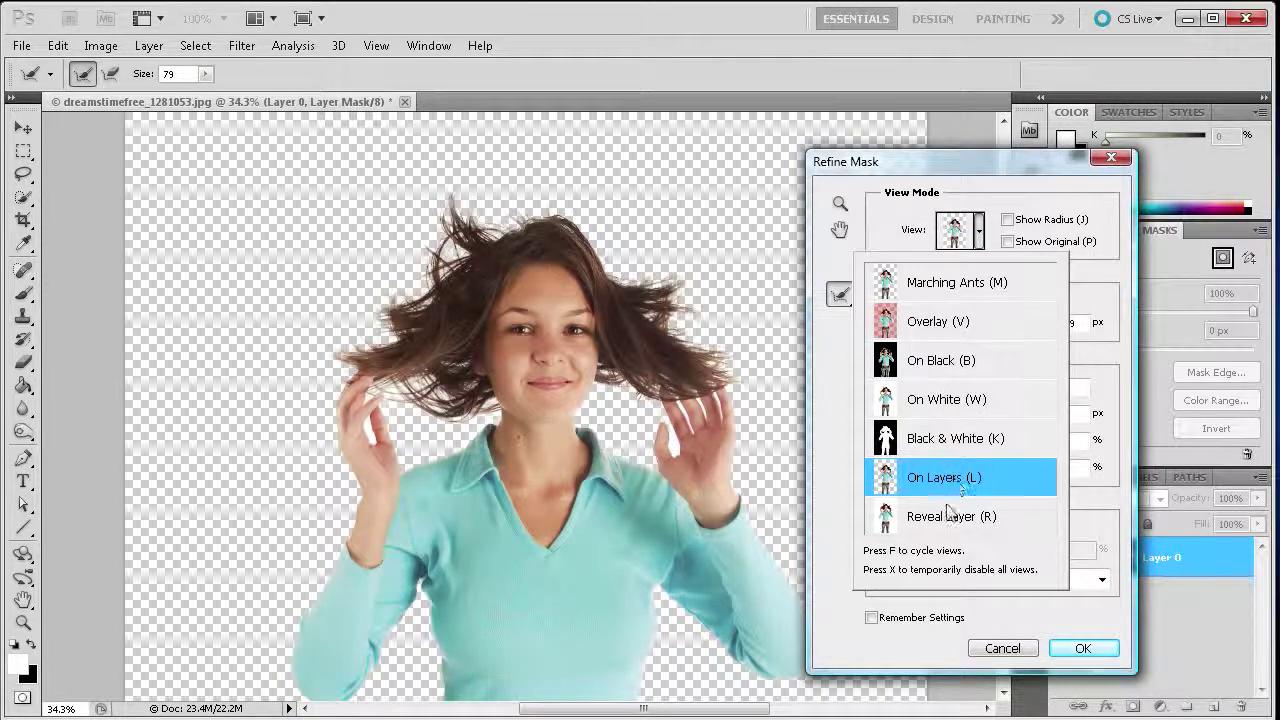
click(940, 403)
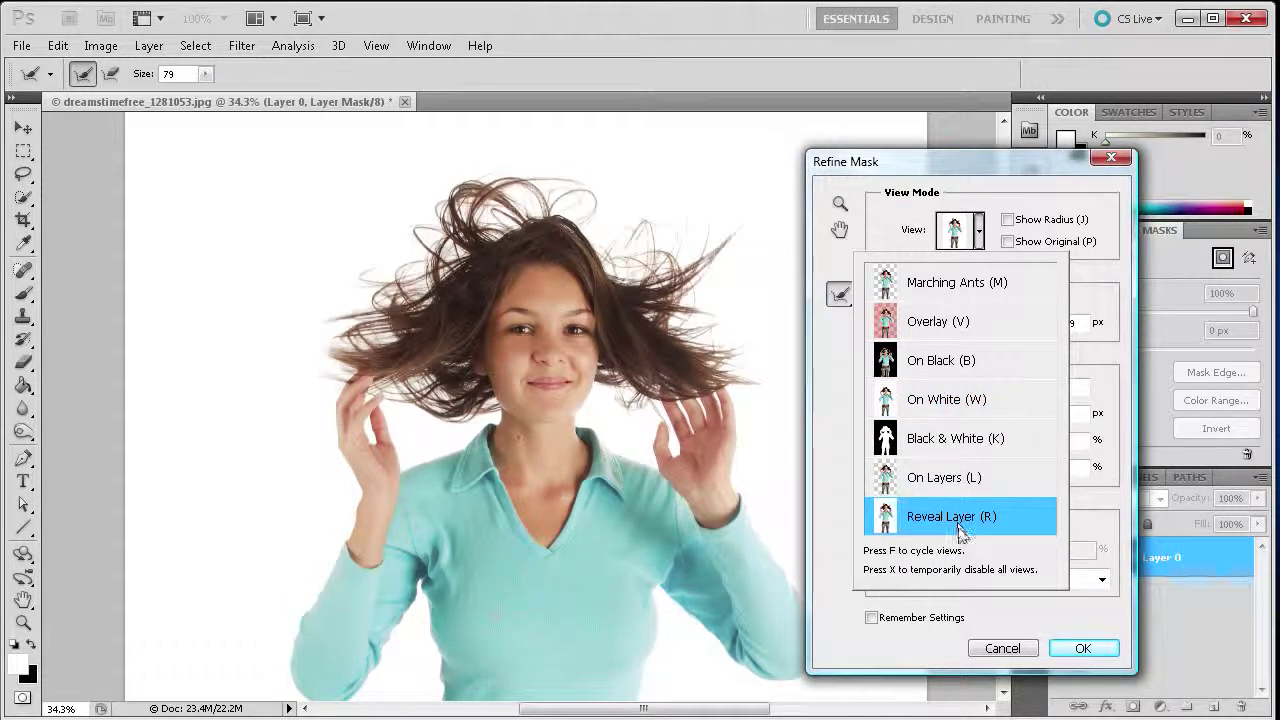
click(836, 402)
click(837, 298)
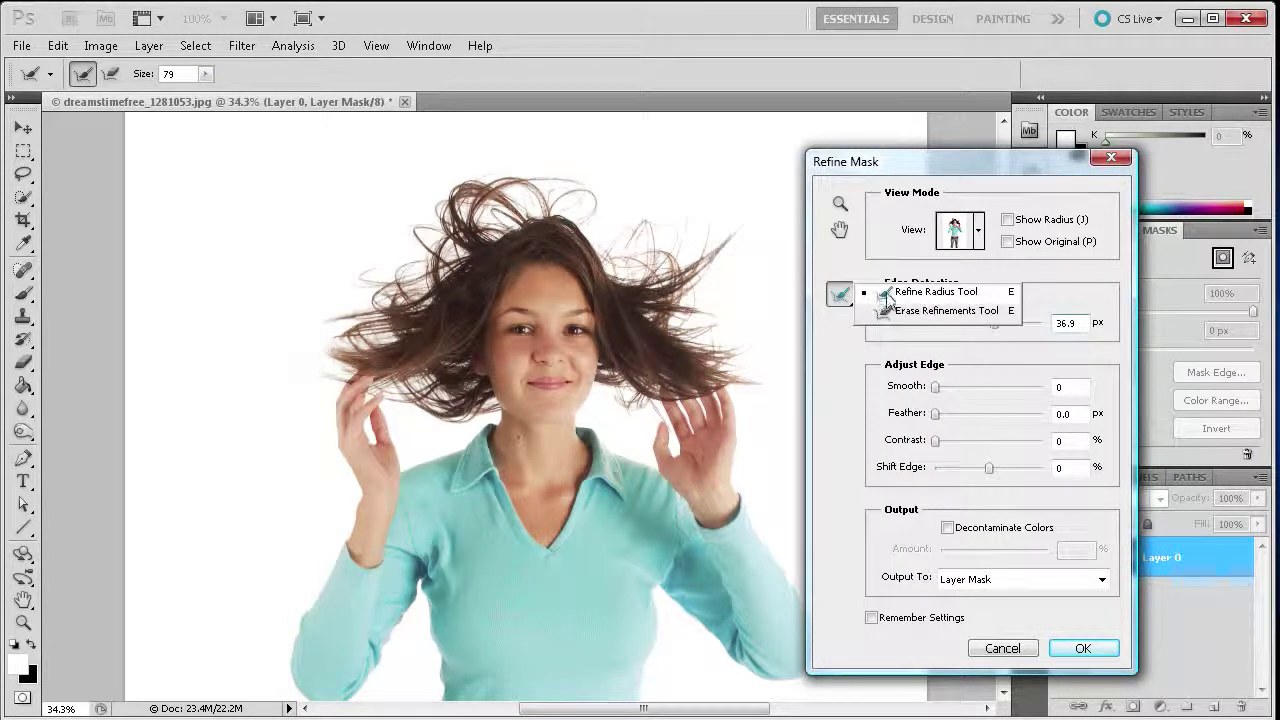
click(936, 298)
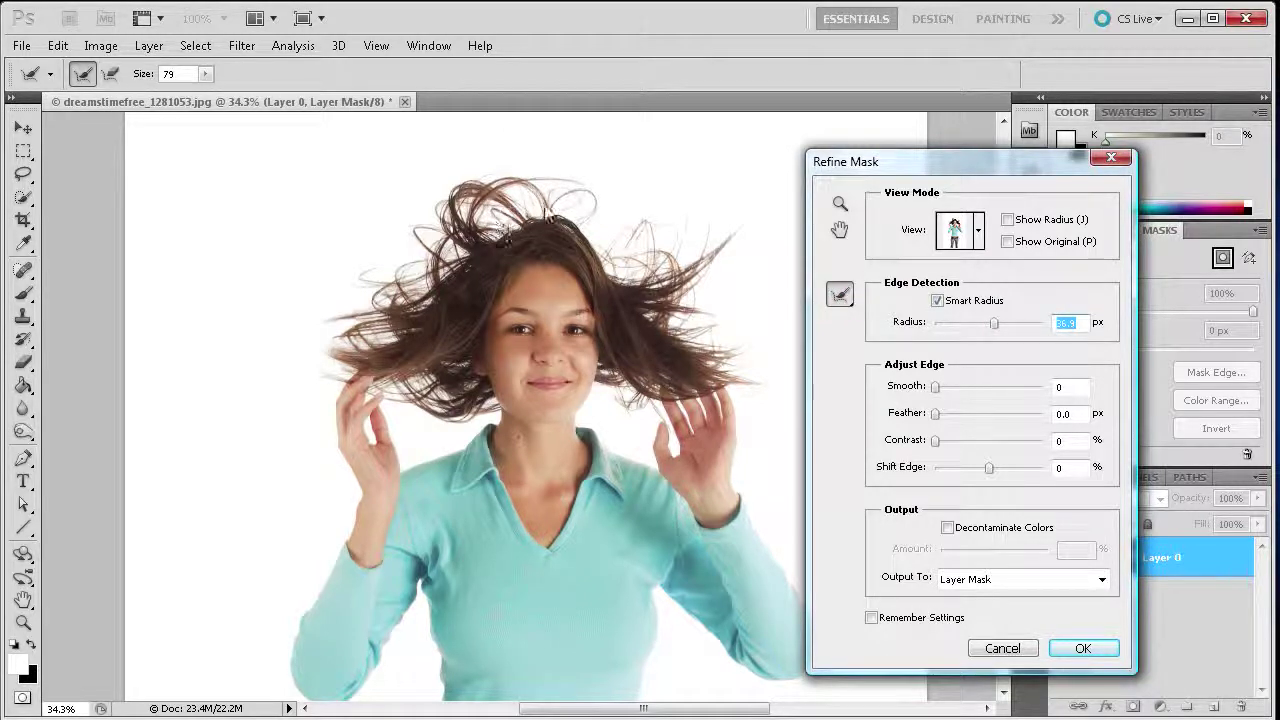
mouse_move(578, 203)
mouse_down()
mouse_move(559, 228)
mouse_move(554, 192)
mouse_move(536, 211)
mouse_move(545, 181)
mouse_move(577, 190)
mouse_move(505, 180)
mouse_move(487, 208)
mouse_move(528, 232)
mouse_move(469, 228)
mouse_move(473, 262)
mouse_move(468, 193)
mouse_move(451, 262)
mouse_move(403, 226)
mouse_move(447, 253)
mouse_move(460, 280)
mouse_move(429, 302)
mouse_move(389, 300)
mouse_move(361, 272)
mouse_move(405, 270)
mouse_move(409, 308)
mouse_move(387, 333)
mouse_move(331, 322)
mouse_move(382, 343)
mouse_move(328, 370)
mouse_move(389, 345)
mouse_move(393, 392)
mouse_move(453, 398)
mouse_move(435, 408)
mouse_move(476, 397)
mouse_move(458, 413)
mouse_move(490, 407)
mouse_move(470, 383)
mouse_move(413, 390)
mouse_move(397, 372)
mouse_move(446, 340)
mouse_up()
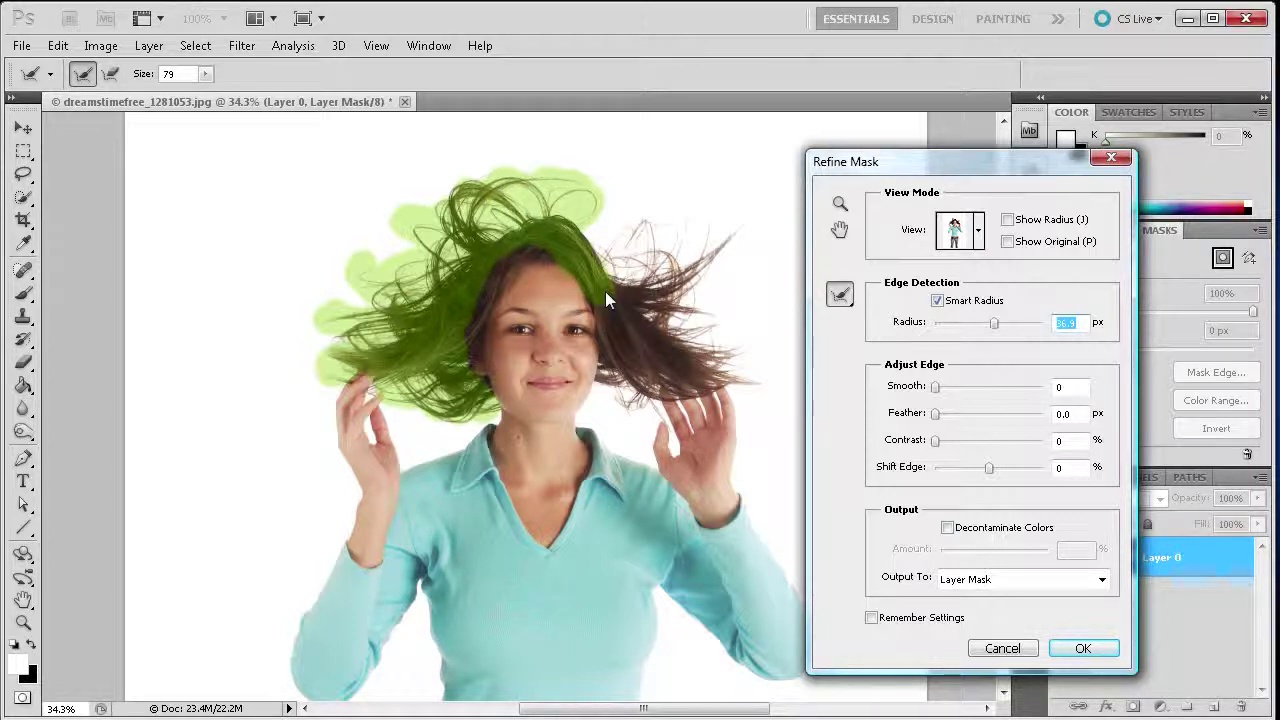
mouse_move(613, 268)
mouse_down()
mouse_move(646, 228)
mouse_move(640, 292)
mouse_move(692, 227)
mouse_move(675, 280)
mouse_move(706, 233)
mouse_move(713, 250)
mouse_move(740, 236)
mouse_move(655, 308)
mouse_move(675, 308)
mouse_move(662, 343)
mouse_move(636, 310)
mouse_move(692, 314)
mouse_move(683, 352)
mouse_move(708, 335)
mouse_move(747, 380)
mouse_move(651, 362)
mouse_move(637, 398)
mouse_move(605, 376)
mouse_move(647, 347)
mouse_up()
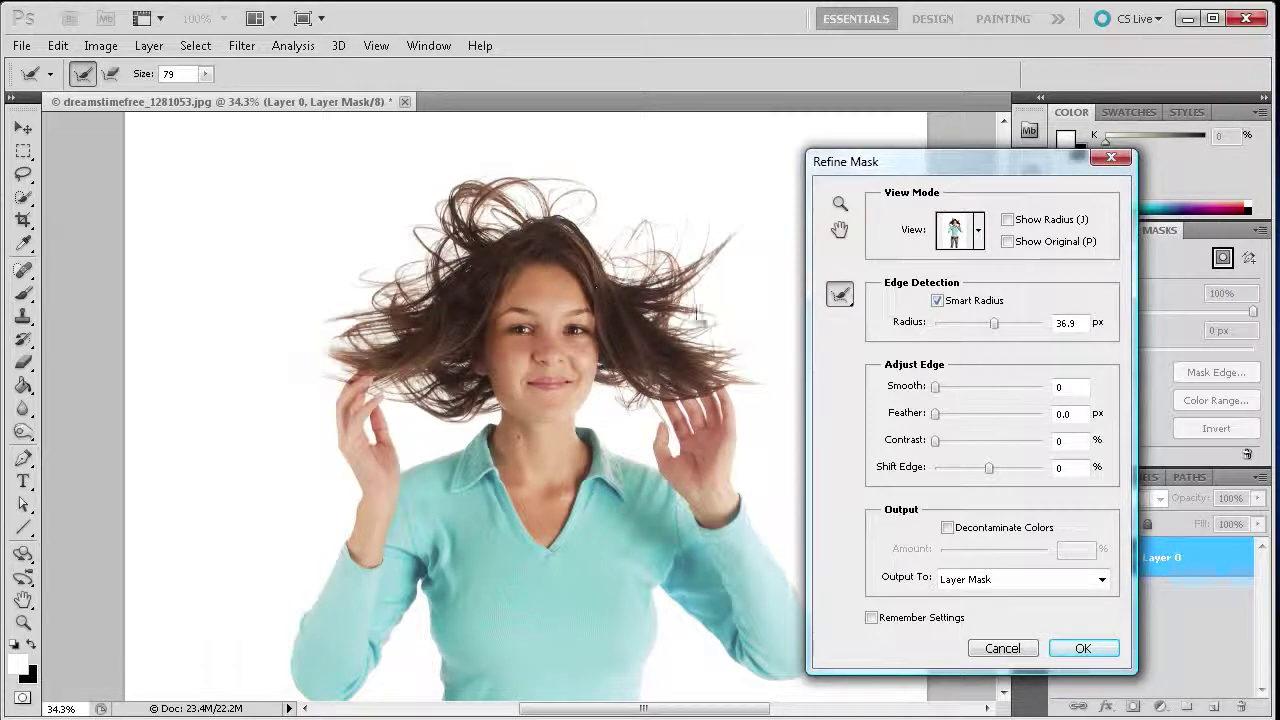
Preview the refined mask in Black & White and On Layers views, and apply it to the layer mask
click(978, 240)
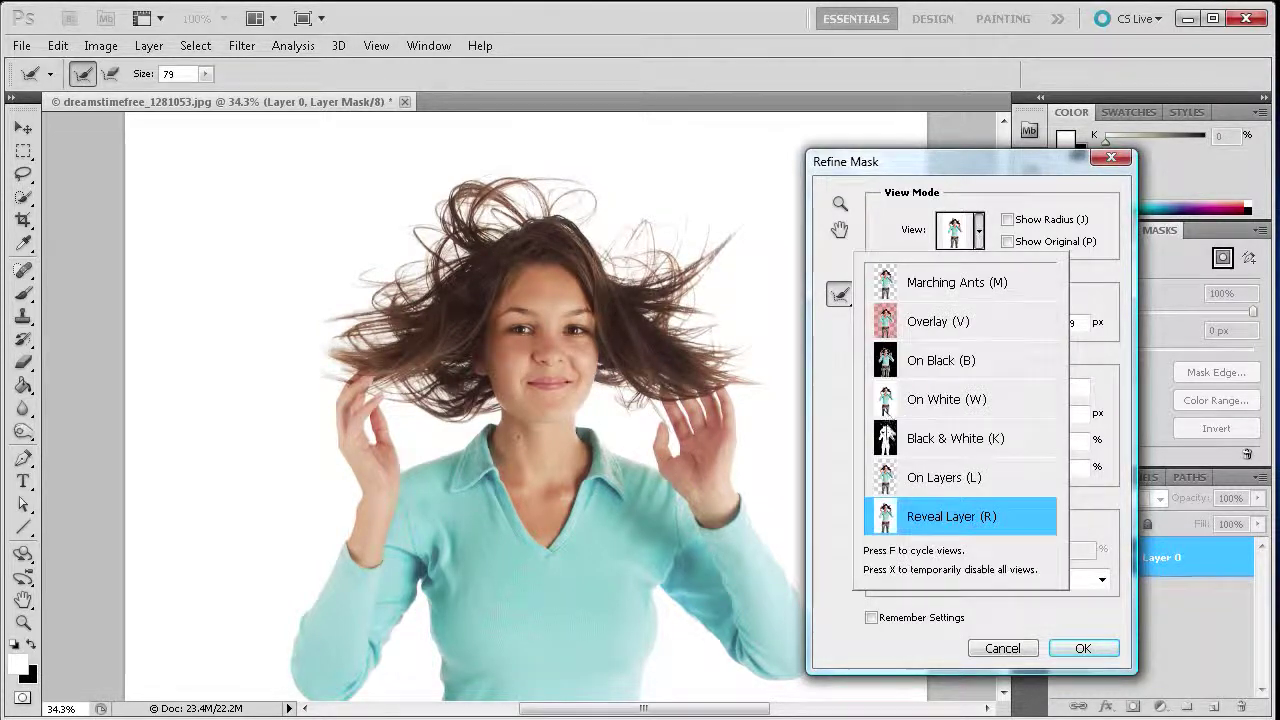
click(933, 443)
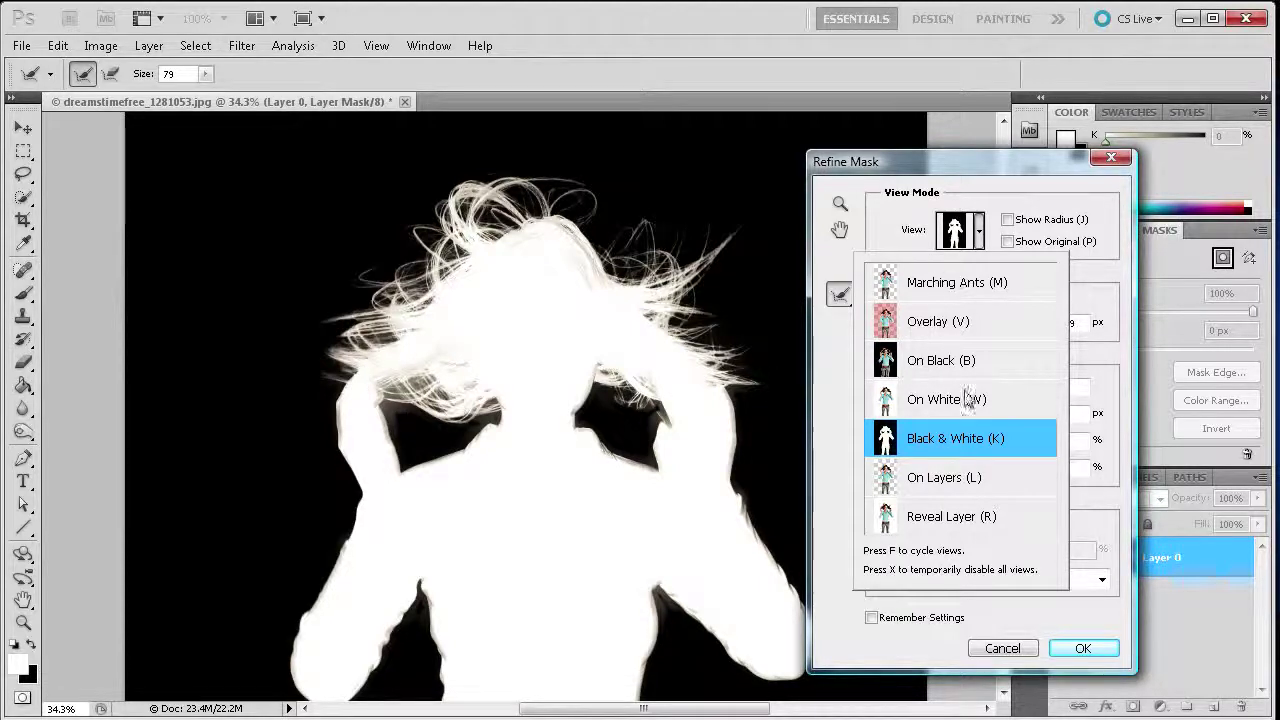
click(924, 477)
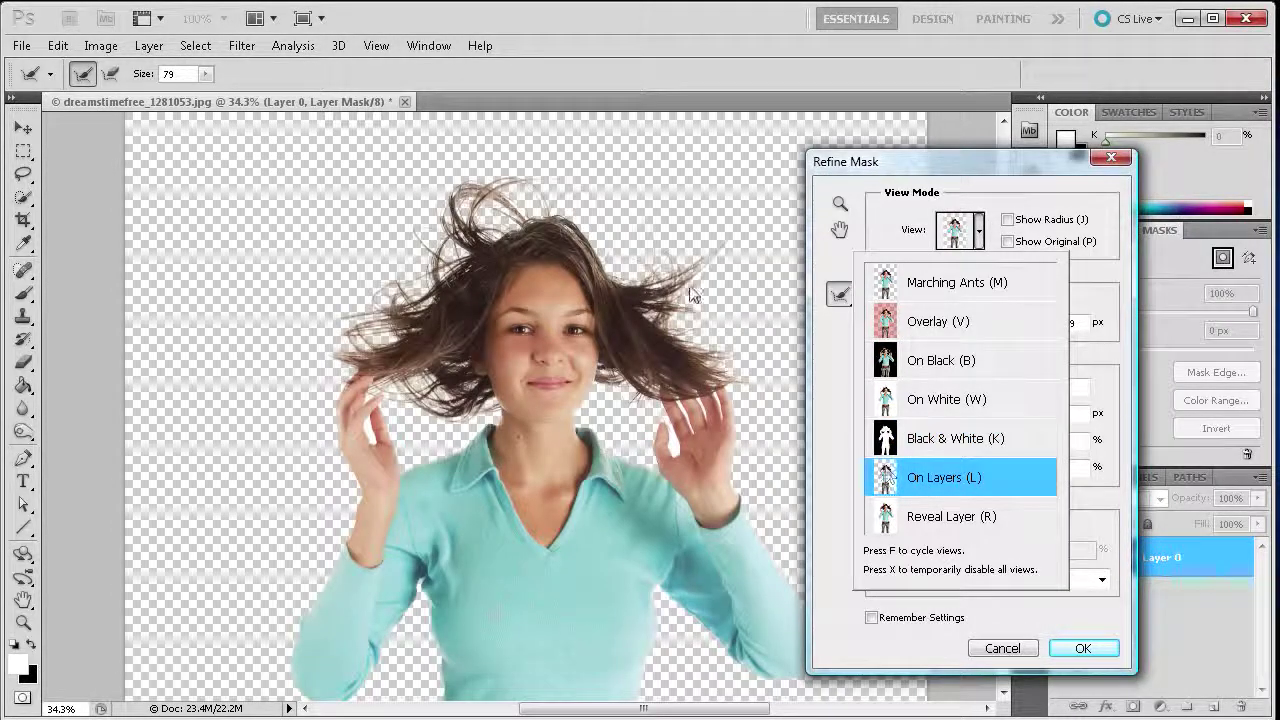
click(1097, 660)
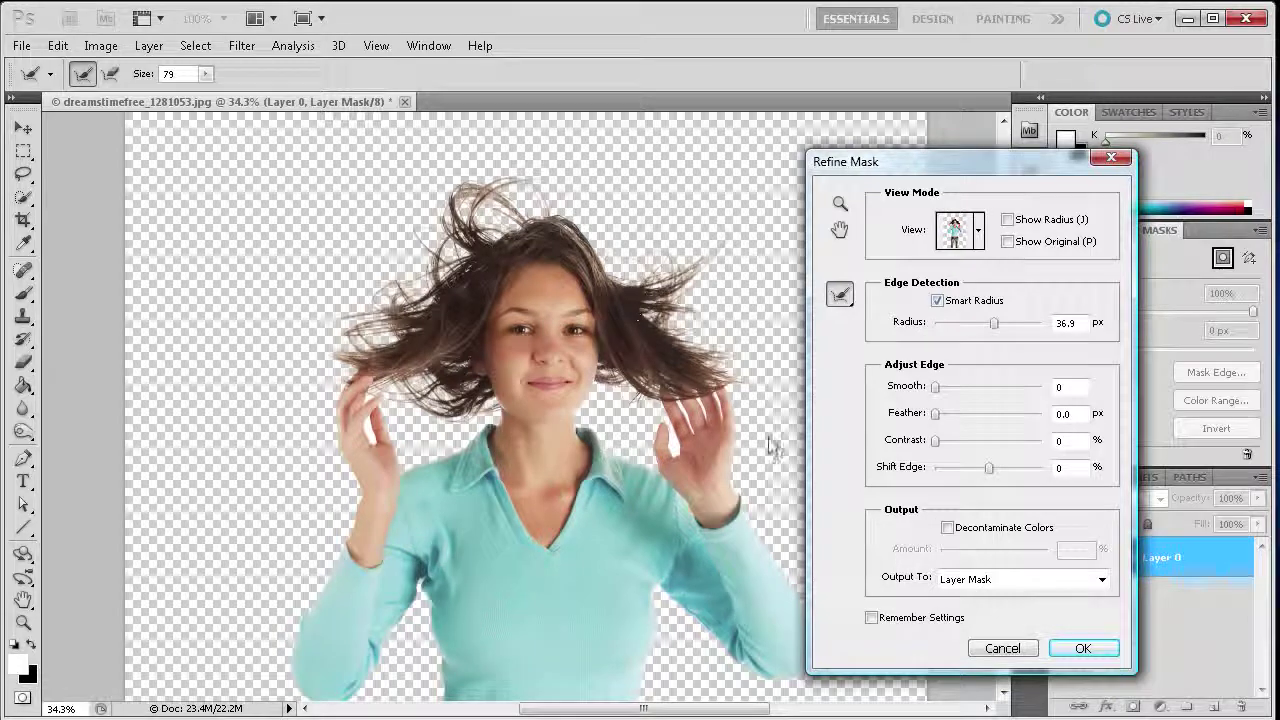
click(1062, 649)
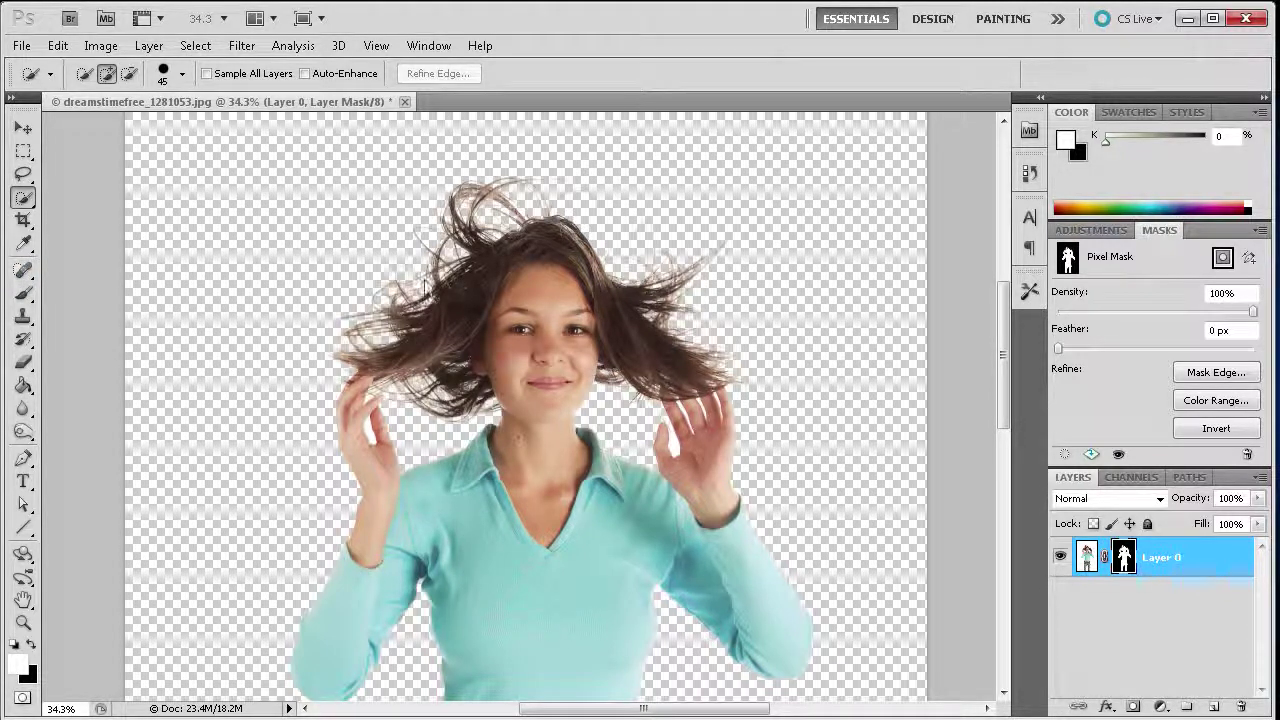
Duplicate Layer 0 together with its mask
click(1121, 606)
scroll(786, 420, down, 5)
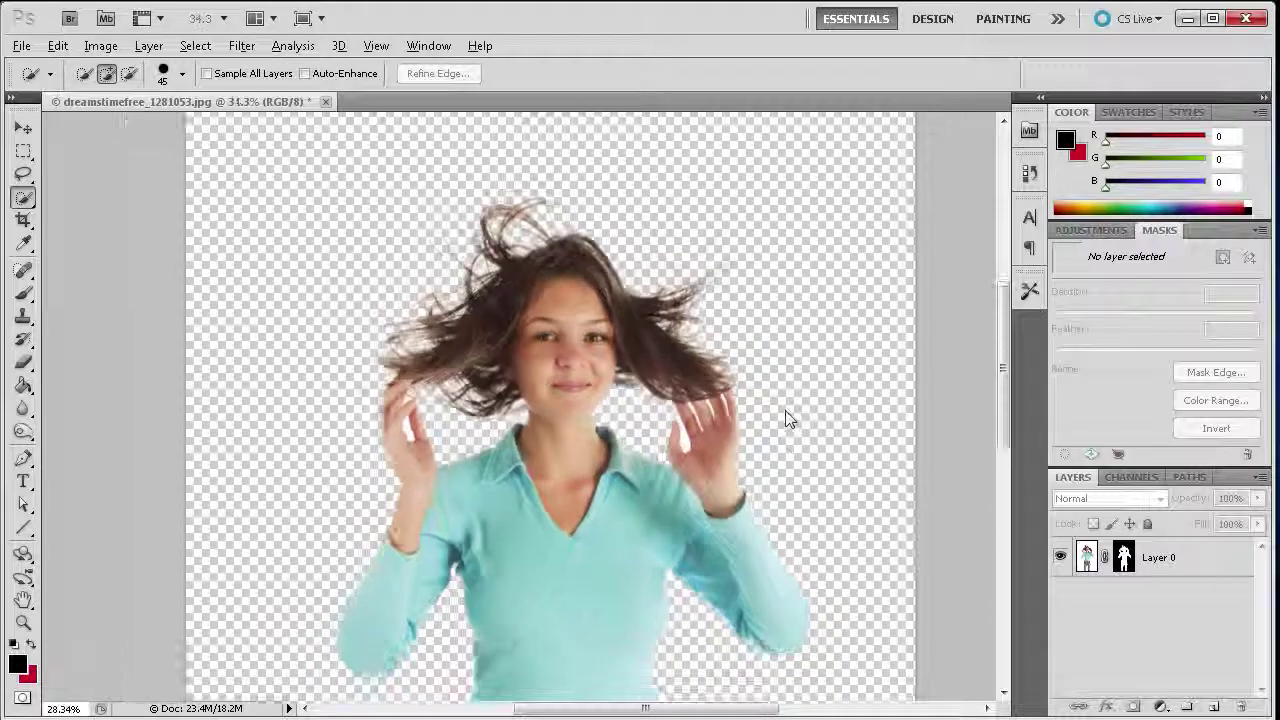
scroll(786, 414, down, 2)
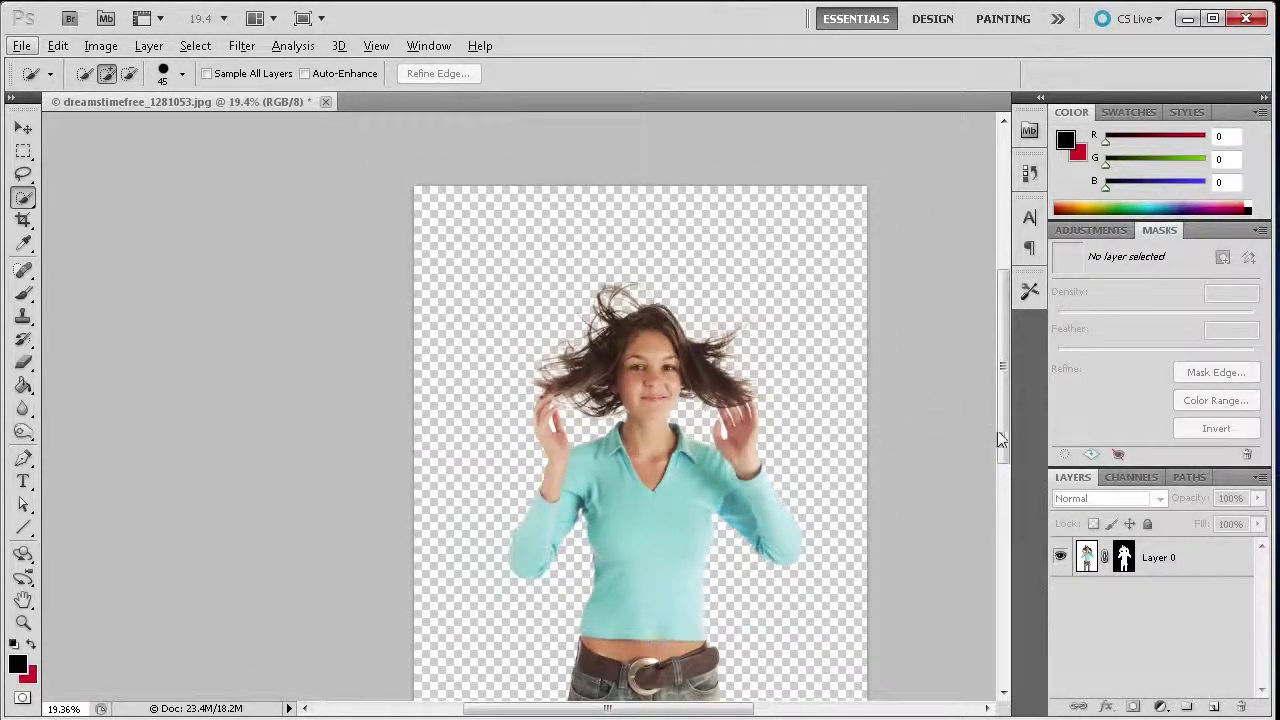
drag(1003, 432, 1048, 492)
drag(1174, 560, 1217, 708)
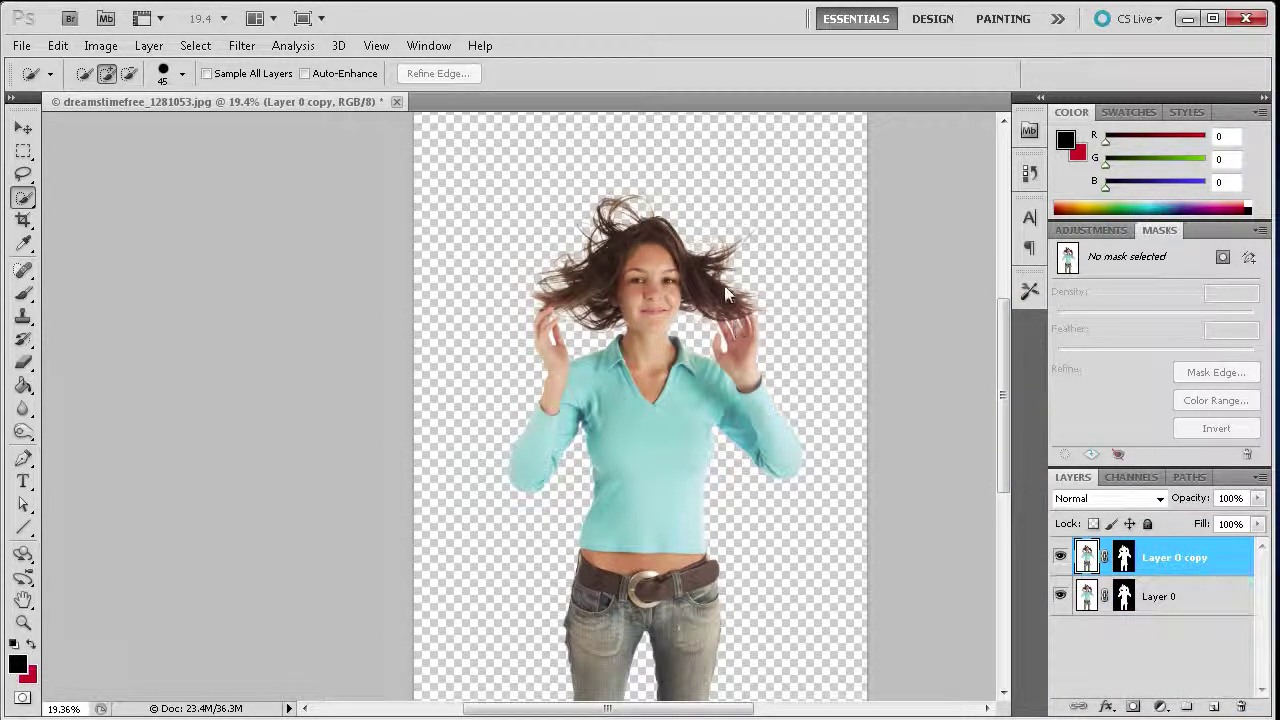
Examine the fine hair edges and the whole cut-out figure with both layers shown
scroll(745, 259, up, 3)
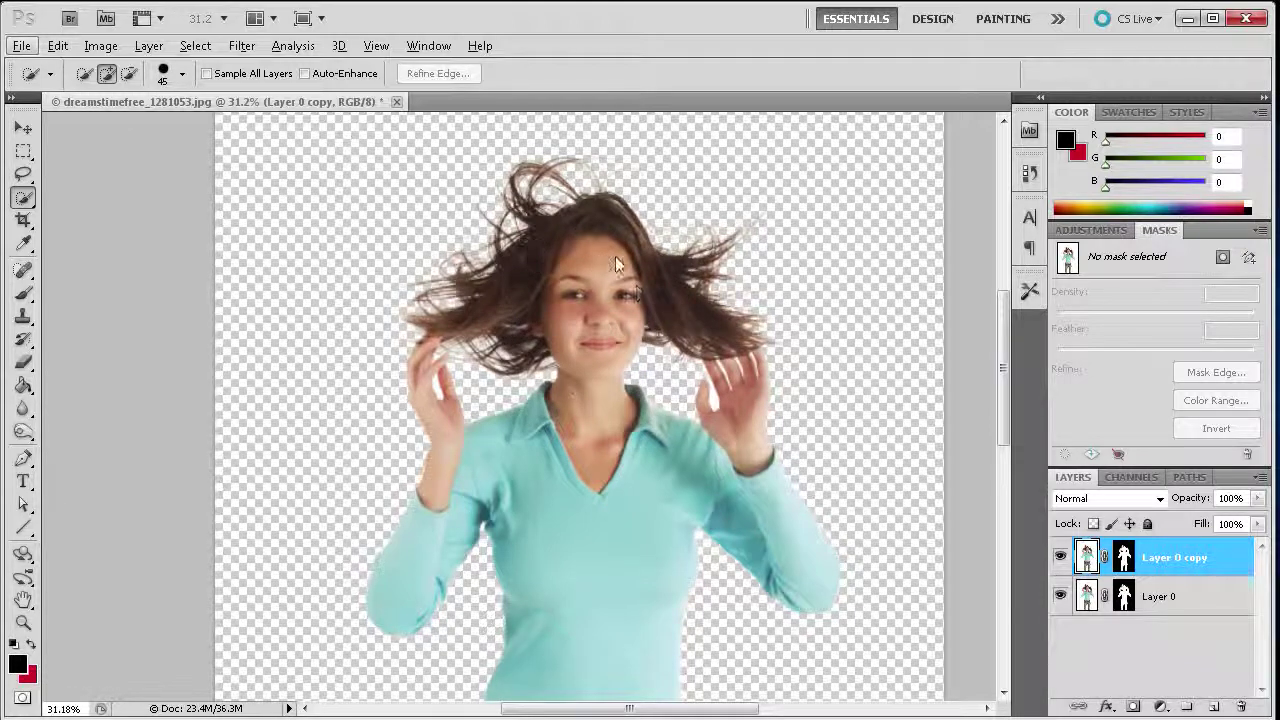
scroll(628, 205, up, 1)
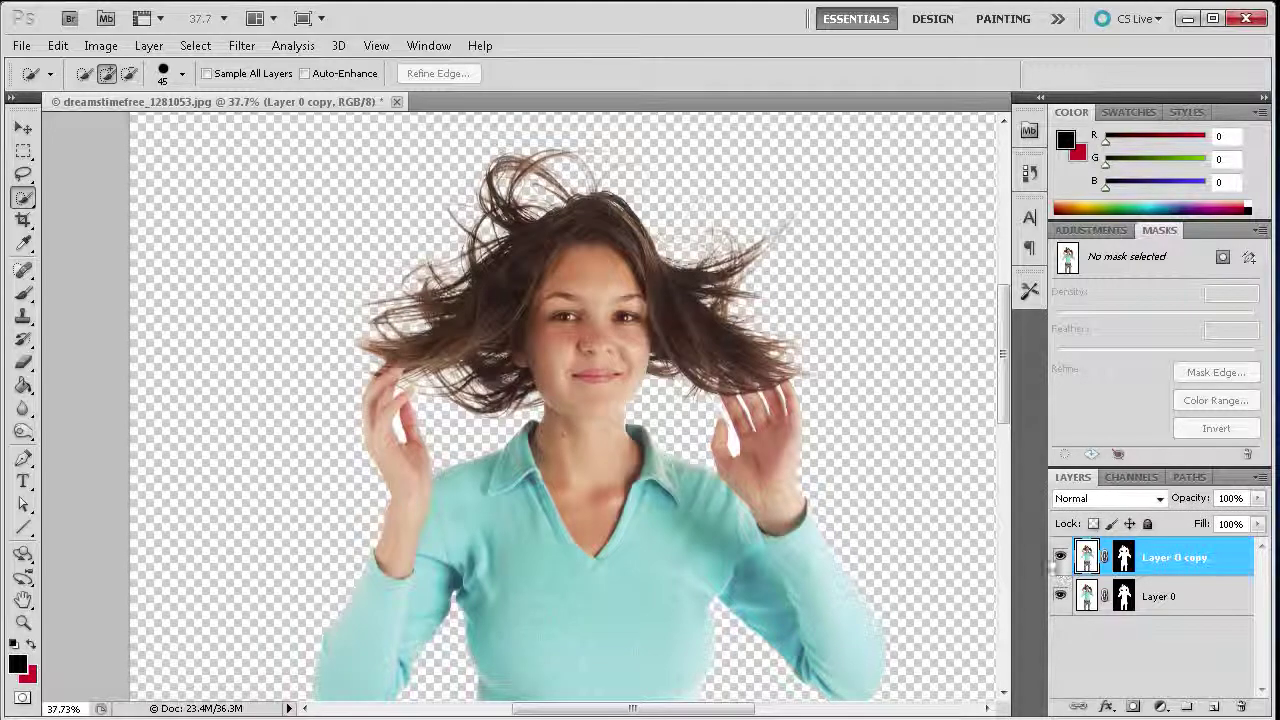
scroll(808, 390, down, 2)
scroll(805, 388, down, 1)
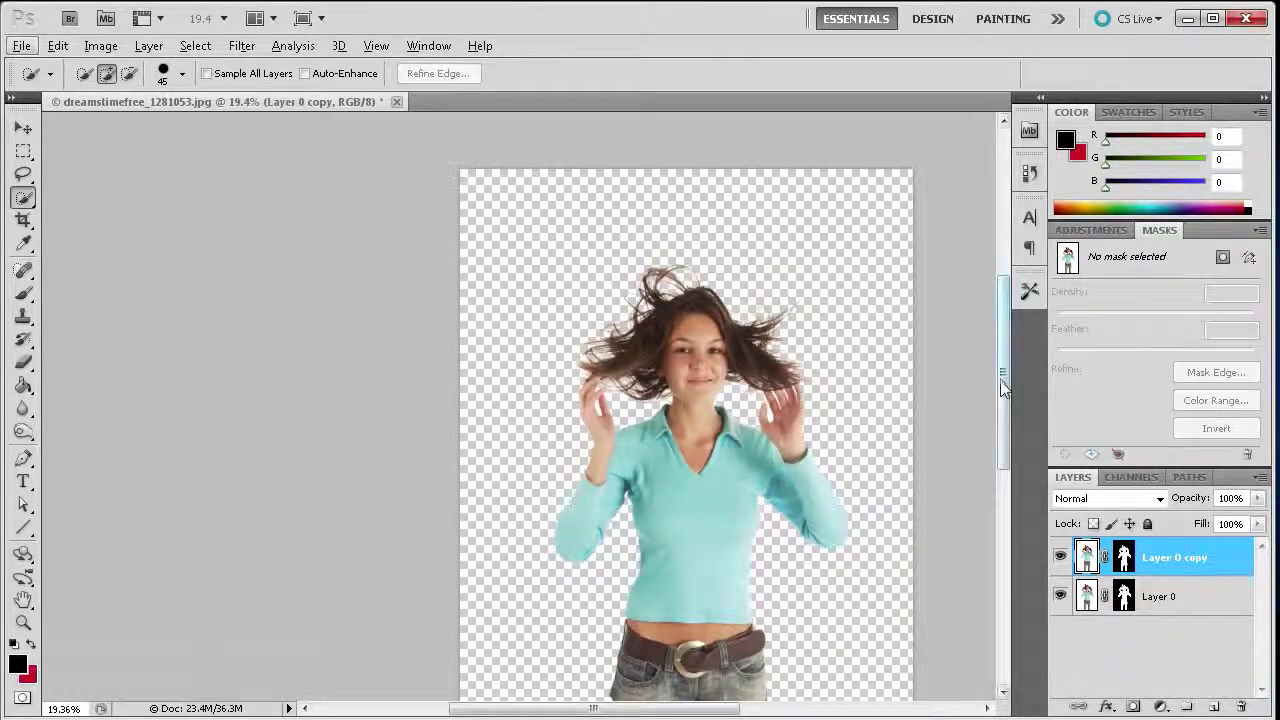
scroll(1002, 402, down, 2)
drag(1002, 402, 1002, 420)
scroll(831, 363, down, 1)
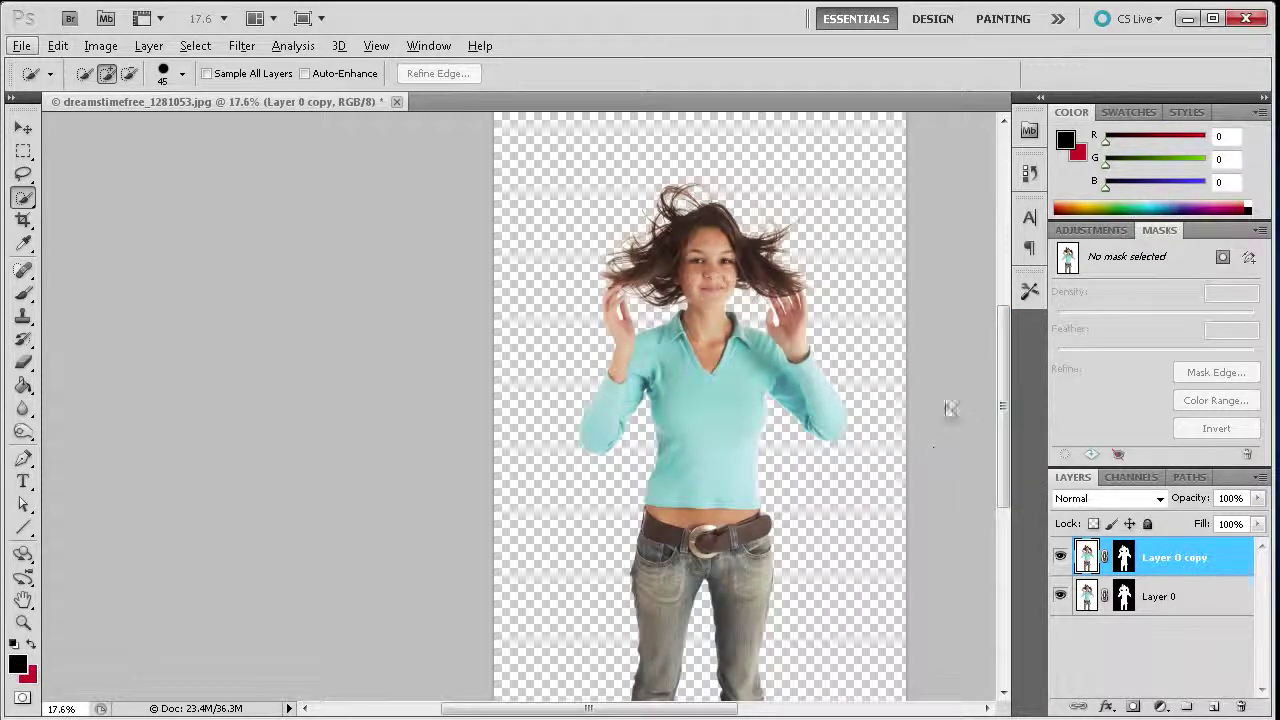
drag(710, 711, 737, 715)
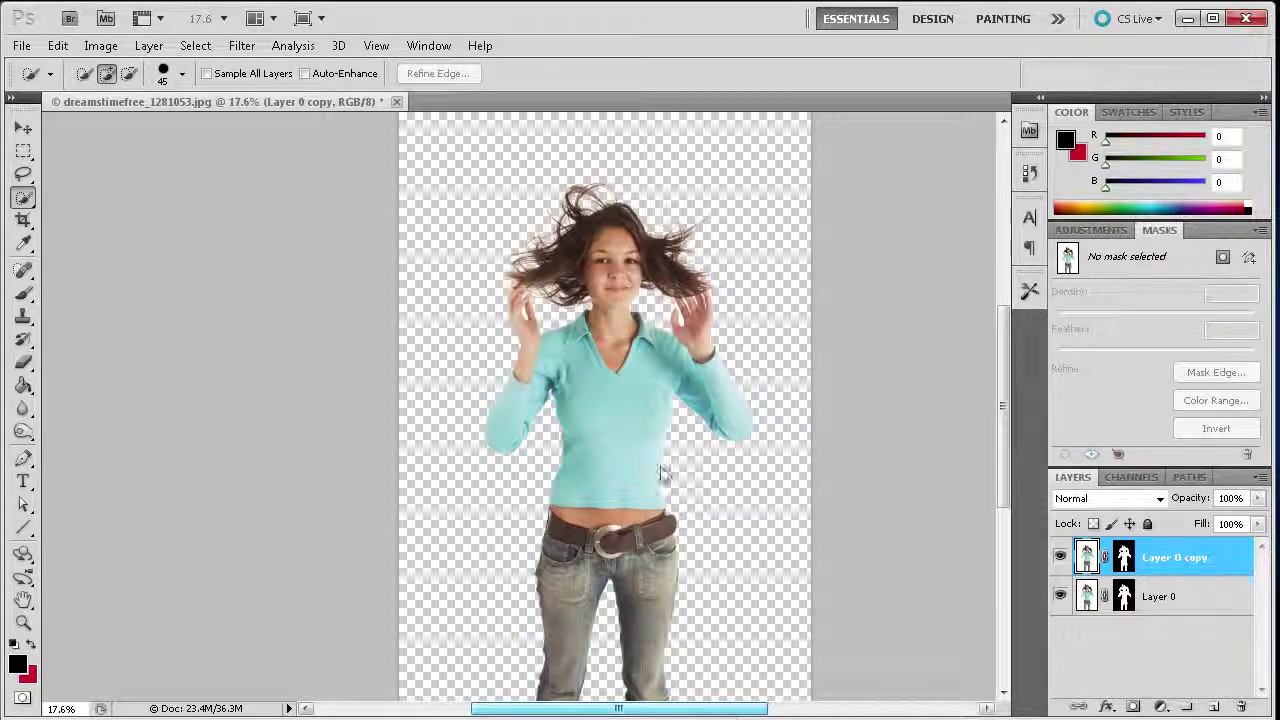